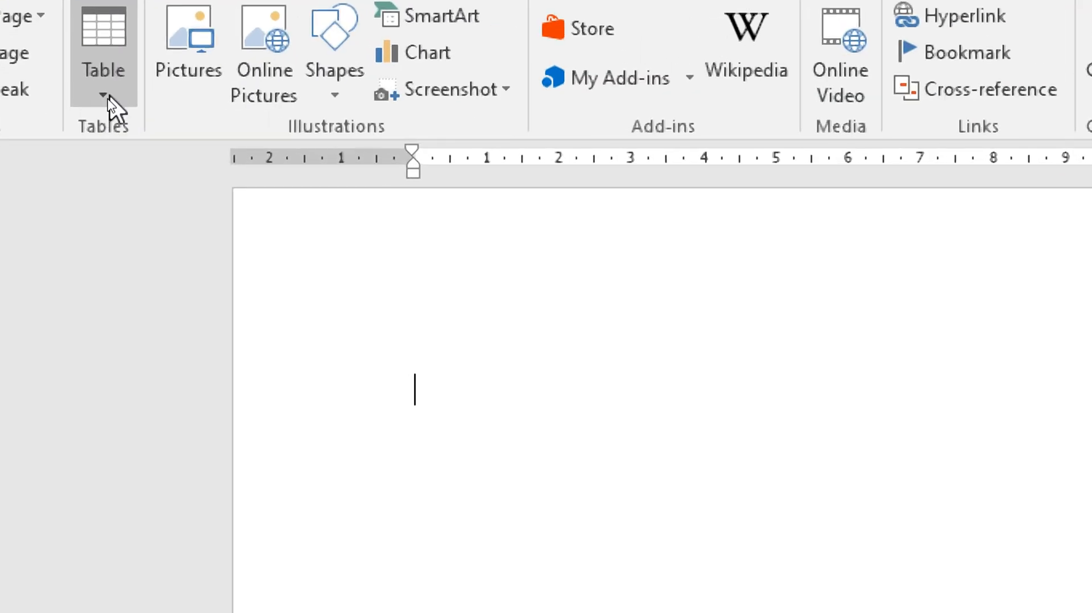
Insert a table with 5 columns and 7 rows at the start of the blank page
left_click(103, 95)
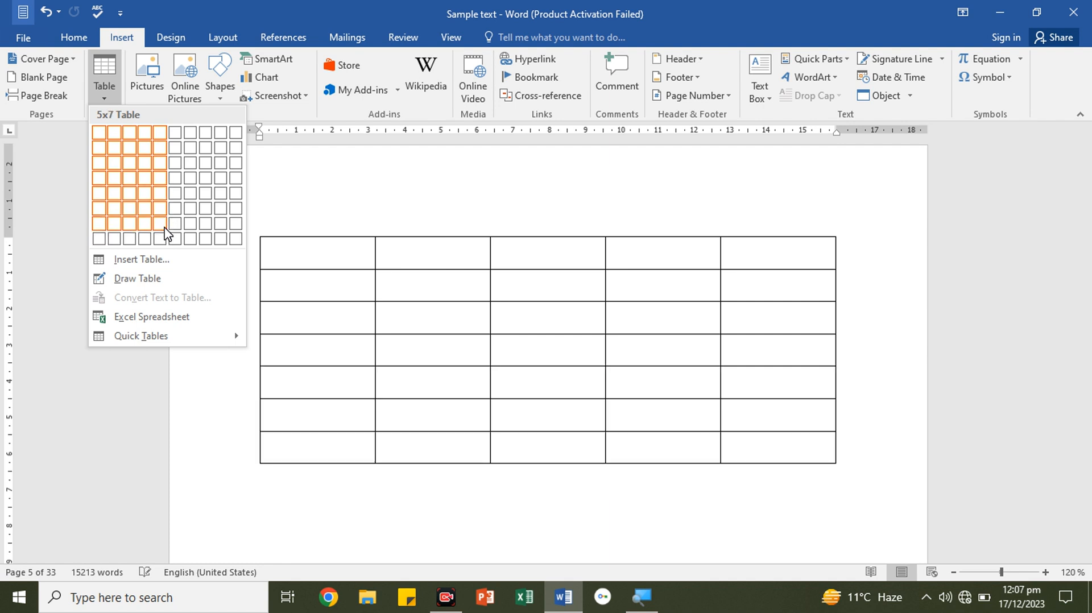
left_click(160, 225)
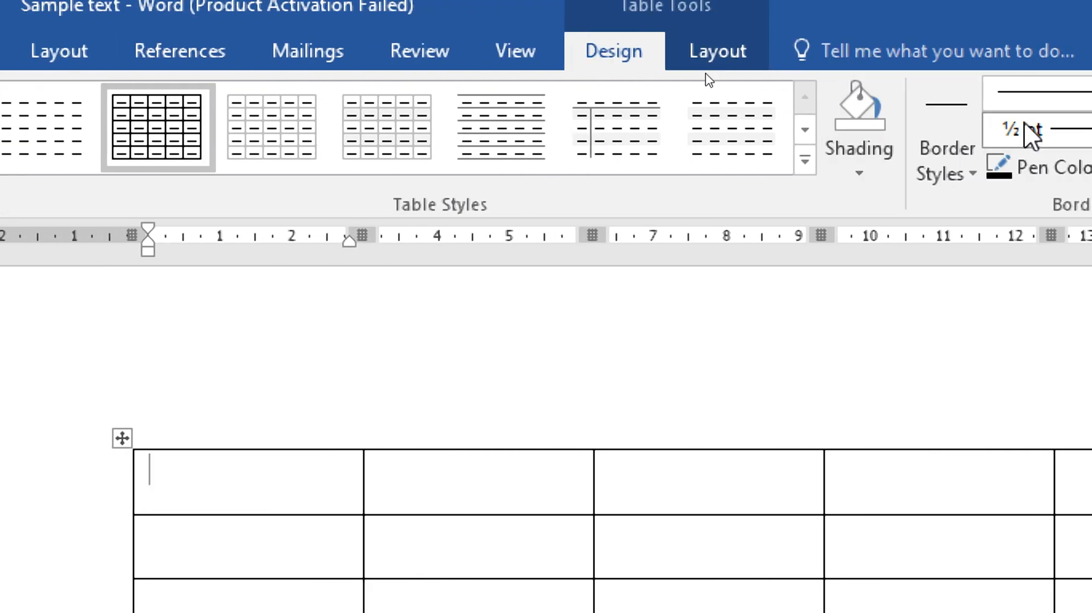
left_click(859, 172)
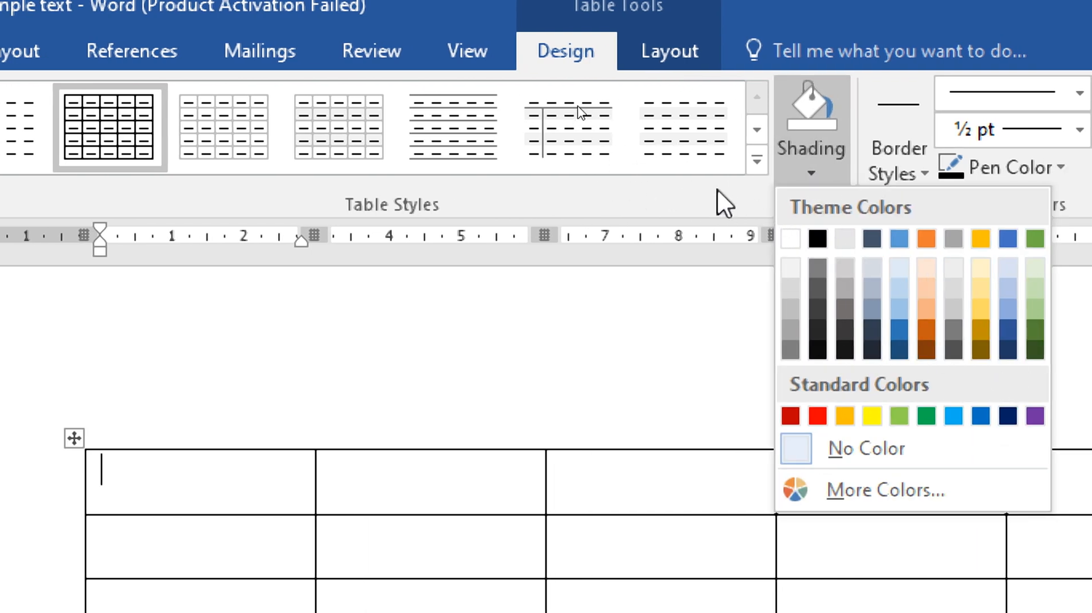
left_click(819, 172)
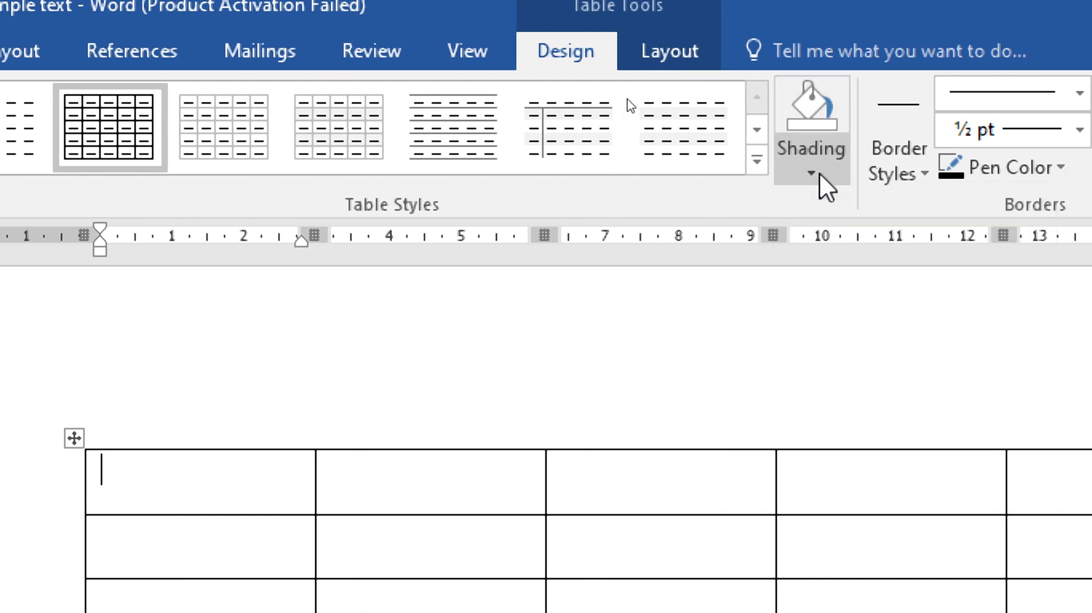
left_click(922, 172)
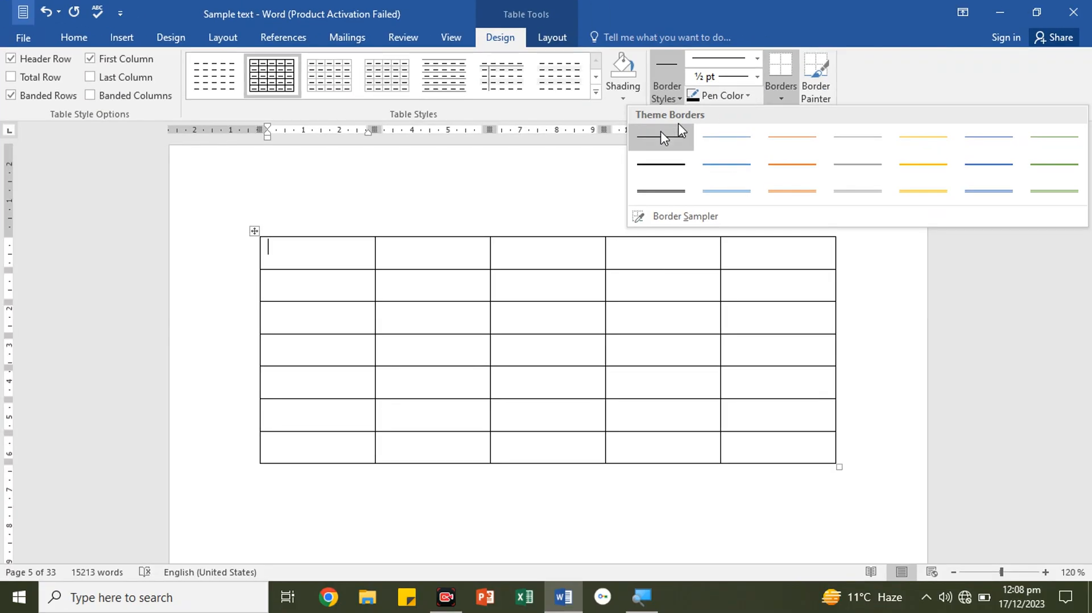
left_click(587, 166)
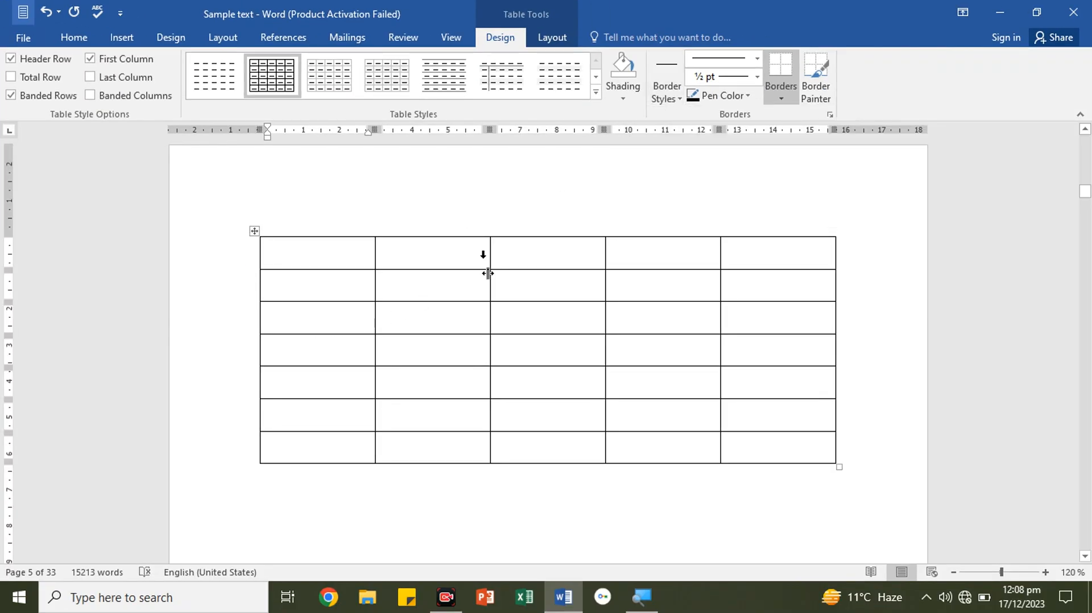
left_click(121, 38)
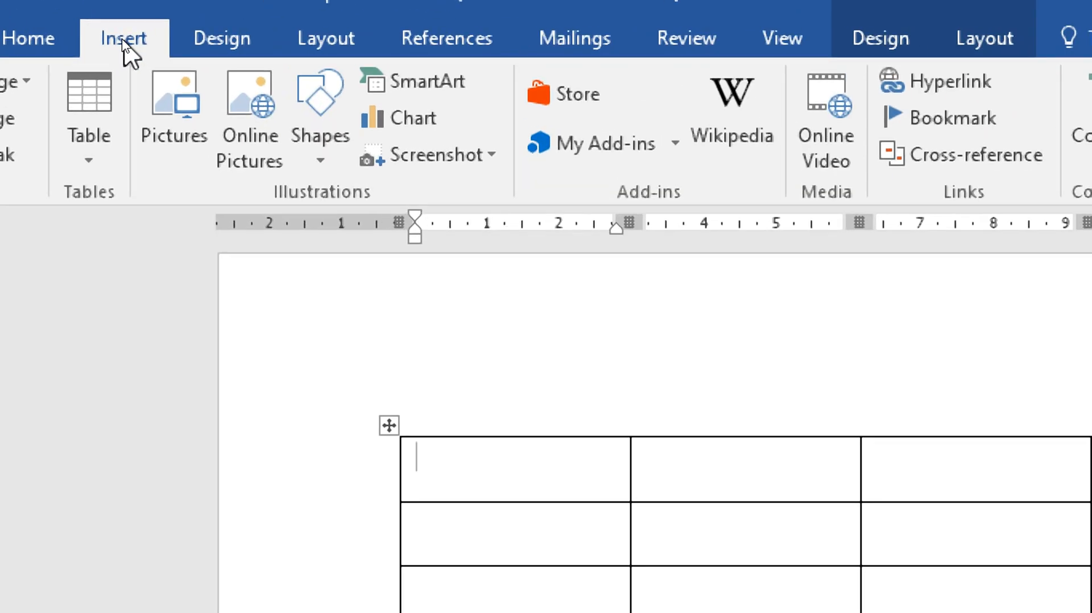
left_click(102, 100)
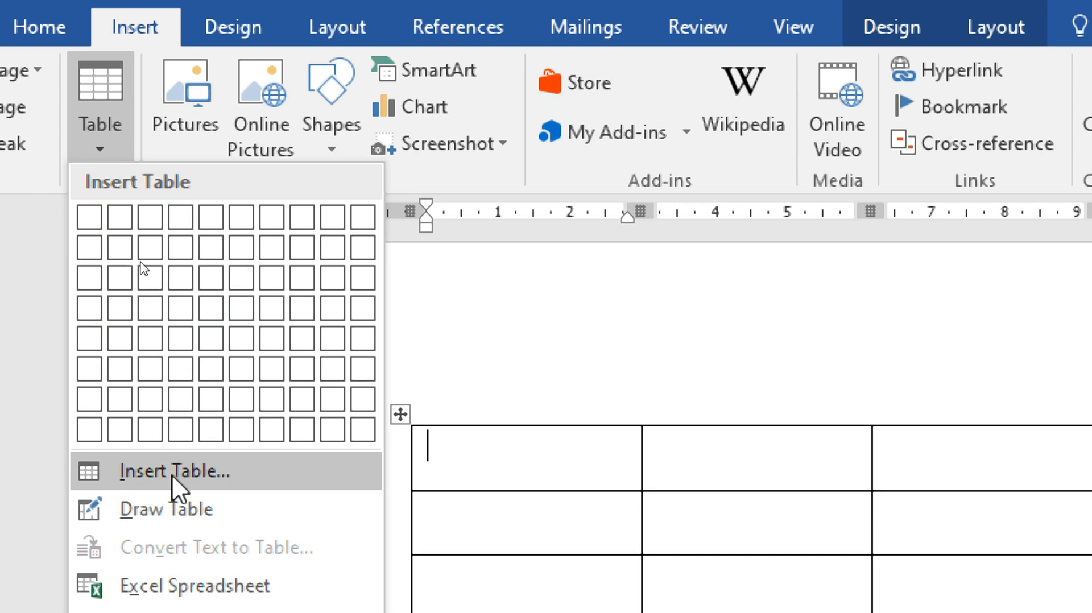
left_click(198, 472)
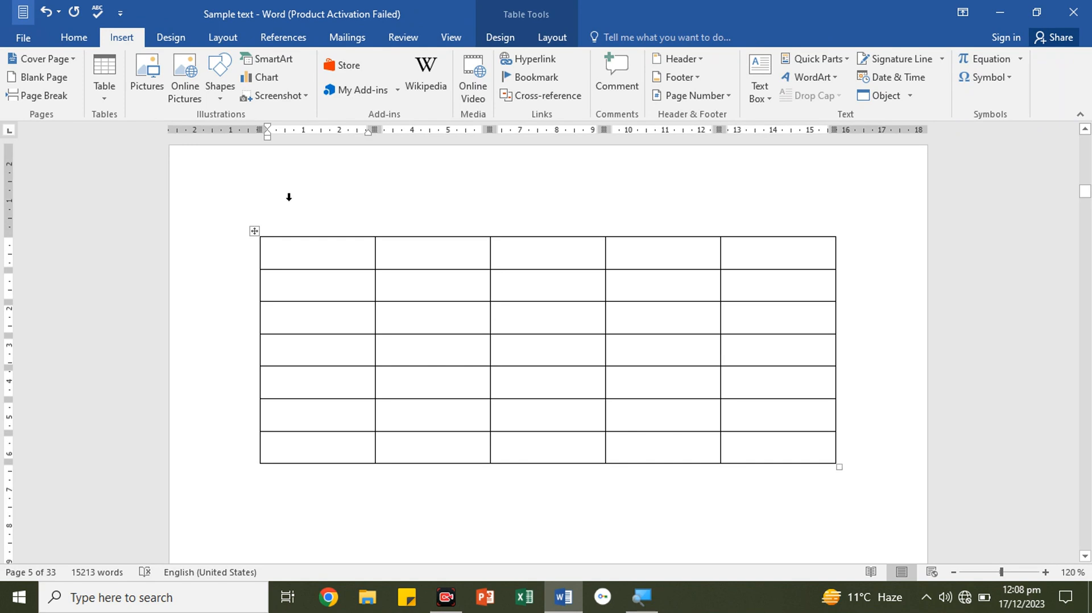
Select the whole 5-column, 7-row table and delete it from the page
left_click(255, 233)
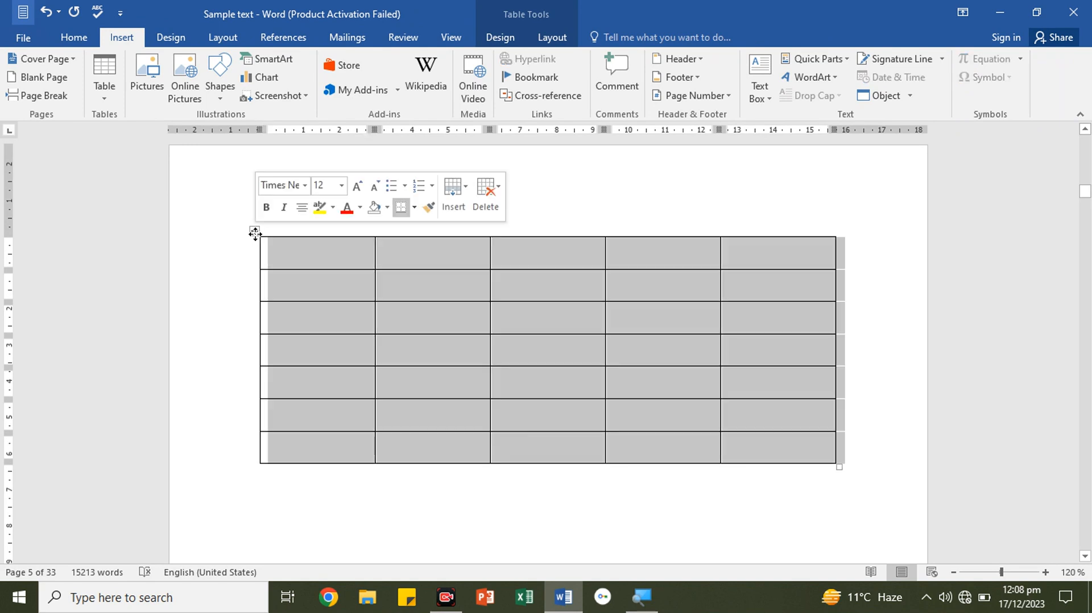
left_click(255, 234)
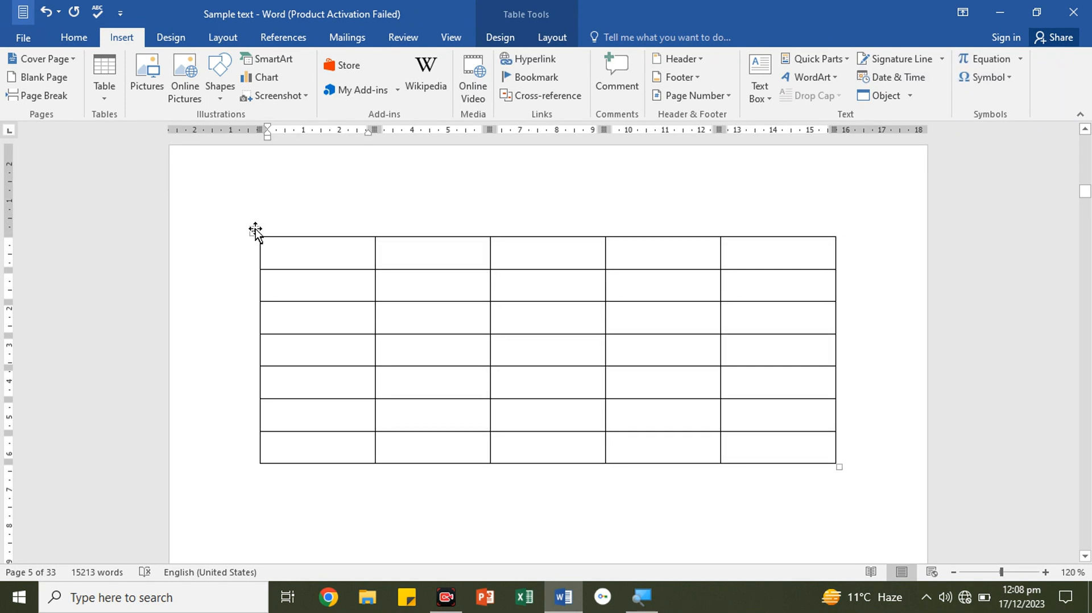
left_click(255, 232)
right_click(255, 232)
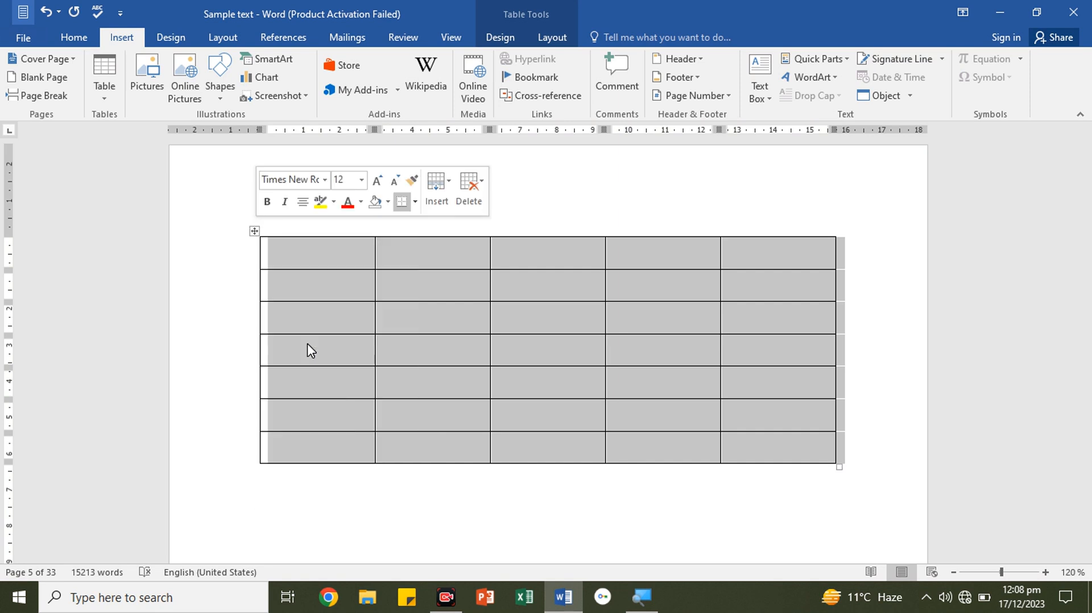
left_click(308, 340)
Insert a table by specifying its size as 4 columns and 16 rows with automatic fixed column width
left_click(105, 97)
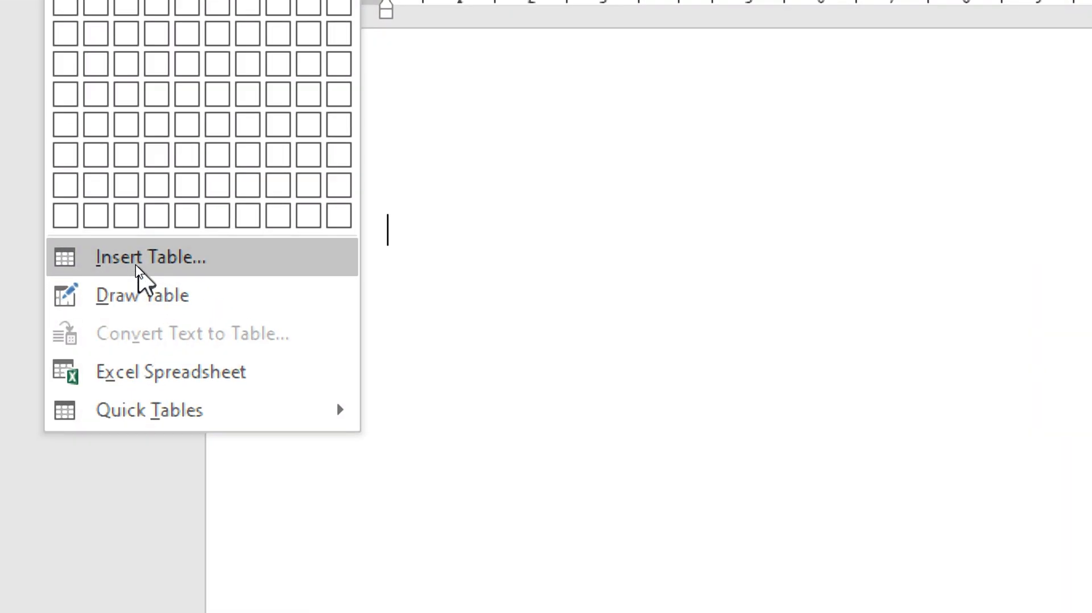
left_click(140, 263)
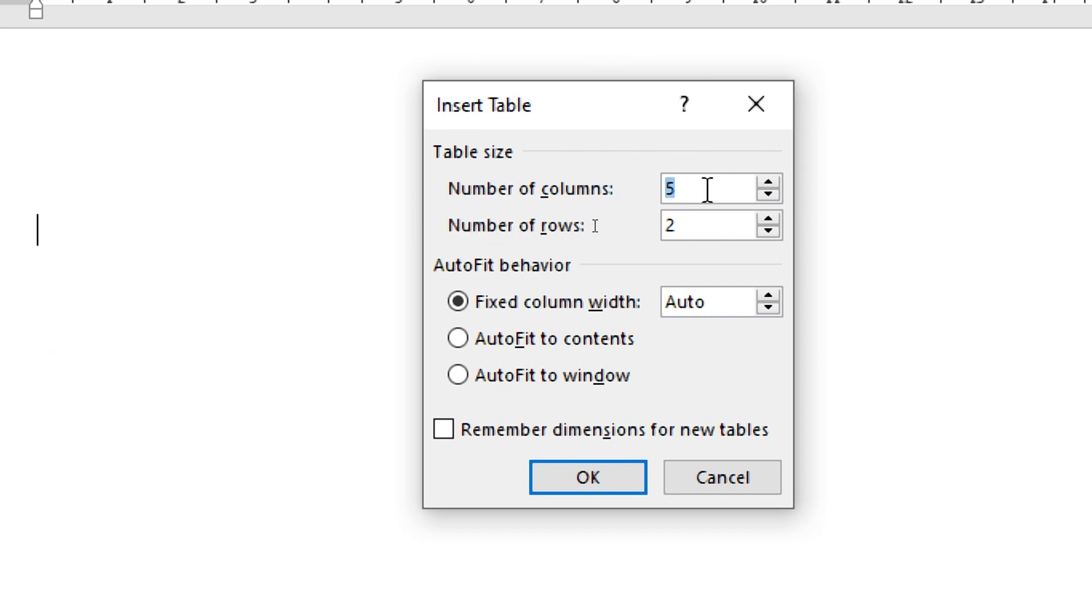
left_click(768, 183)
left_click(768, 183)
left_click(767, 195)
left_click(767, 195)
left_click(767, 194)
left_click_drag(690, 179, 663, 188)
type("4")
left_click_drag(766, 215, 766, 215)
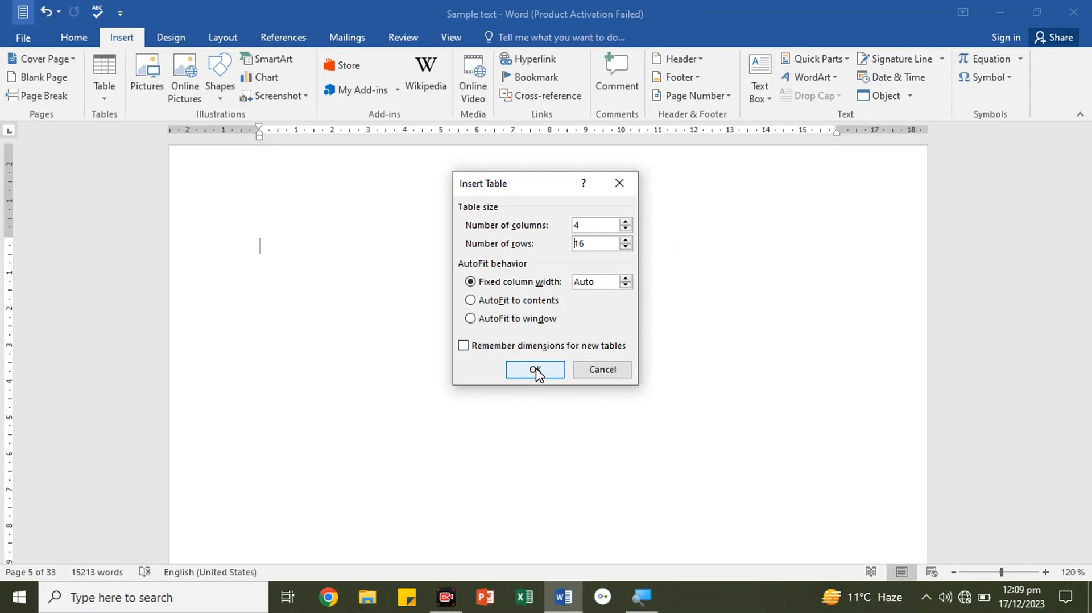
left_click(536, 370)
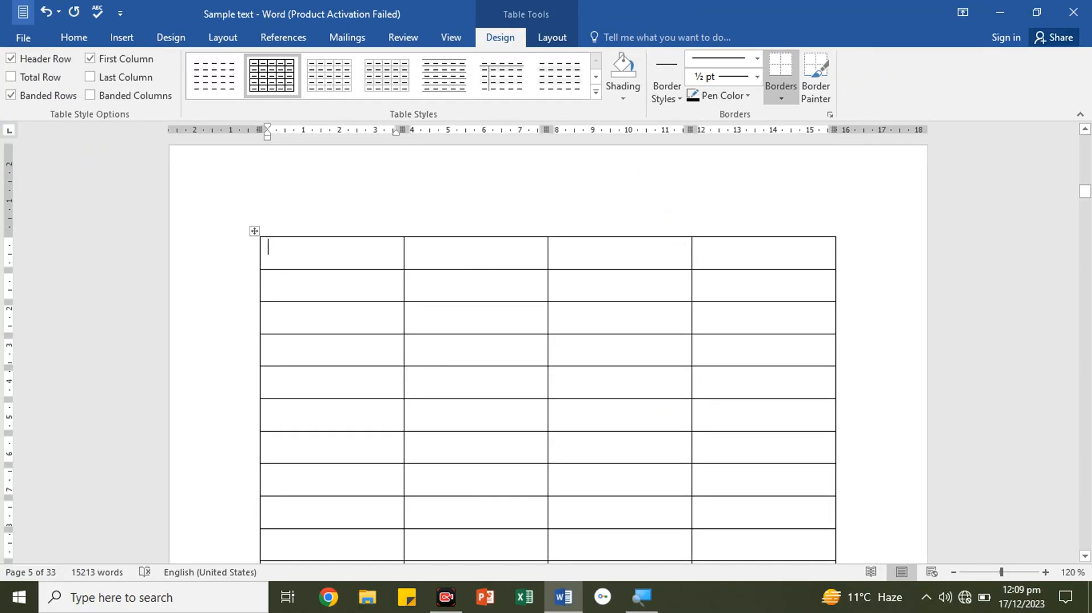
Examine the columns and rows of the newly inserted table with the page zoomed out to 100%
left_click(483, 221)
left_click(361, 220)
left_click(592, 188)
left_click(704, 210)
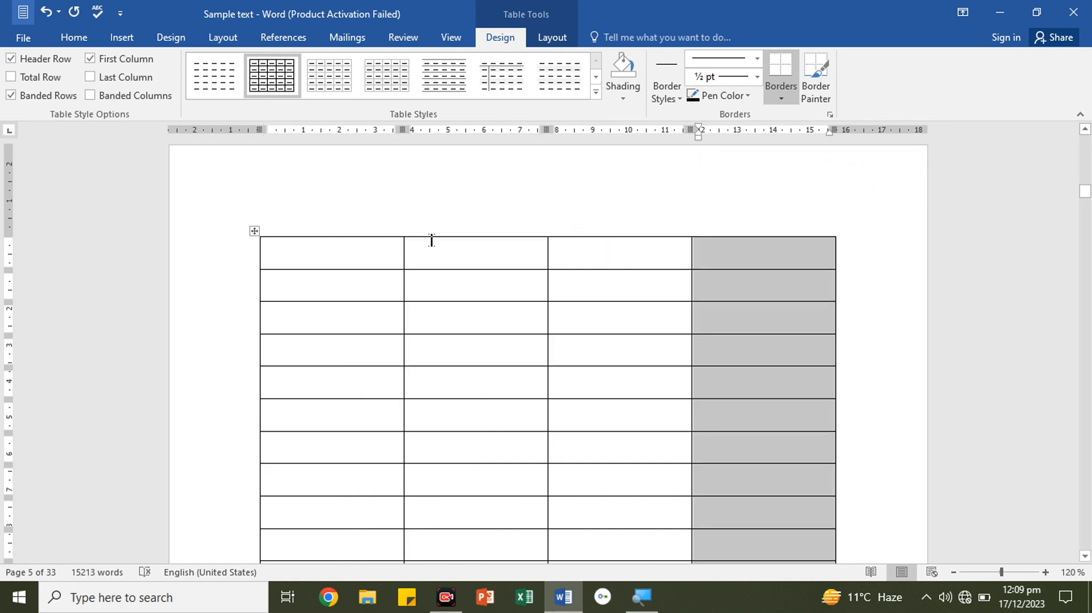
scroll(454, 269, "down", 10)
scroll(454, 268, "up", 12)
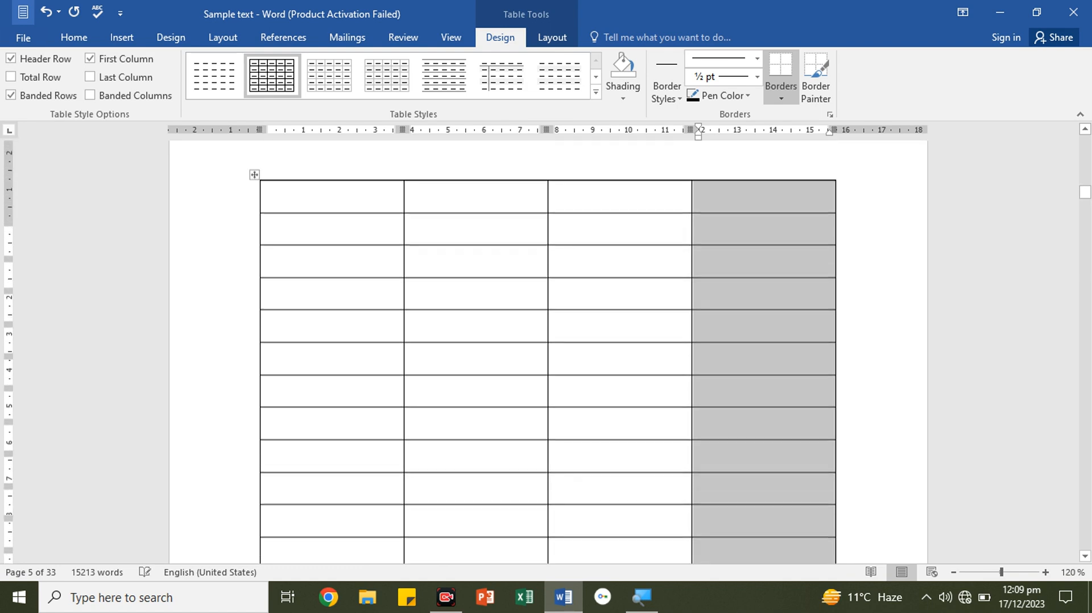
scroll(454, 269, "down", 3)
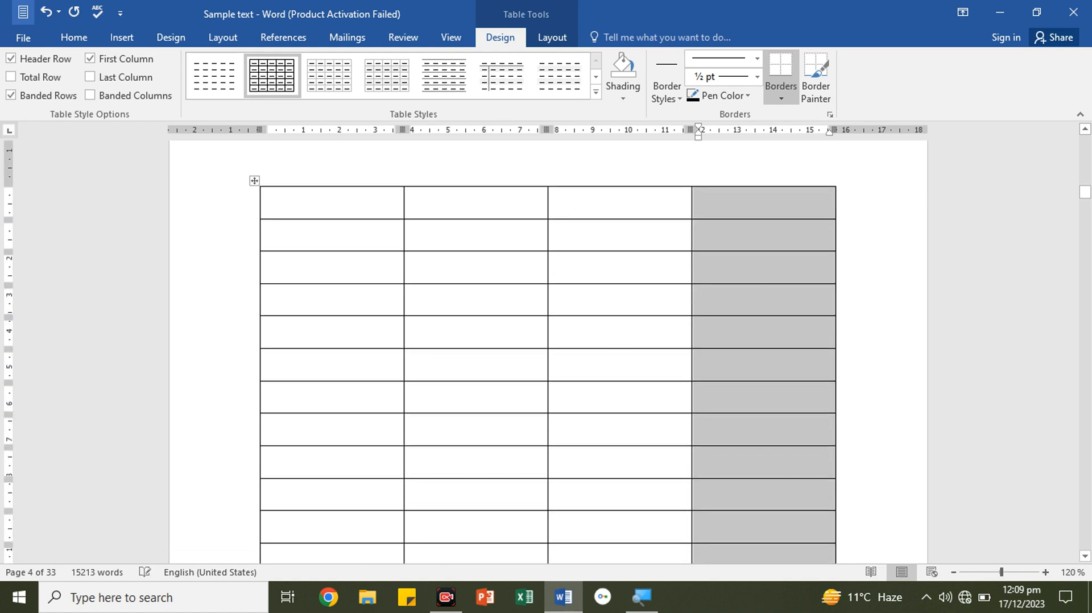
scroll(293, 380, "down", 2, "ctrl")
scroll(293, 380, "down", 4)
scroll(293, 380, "up", 4)
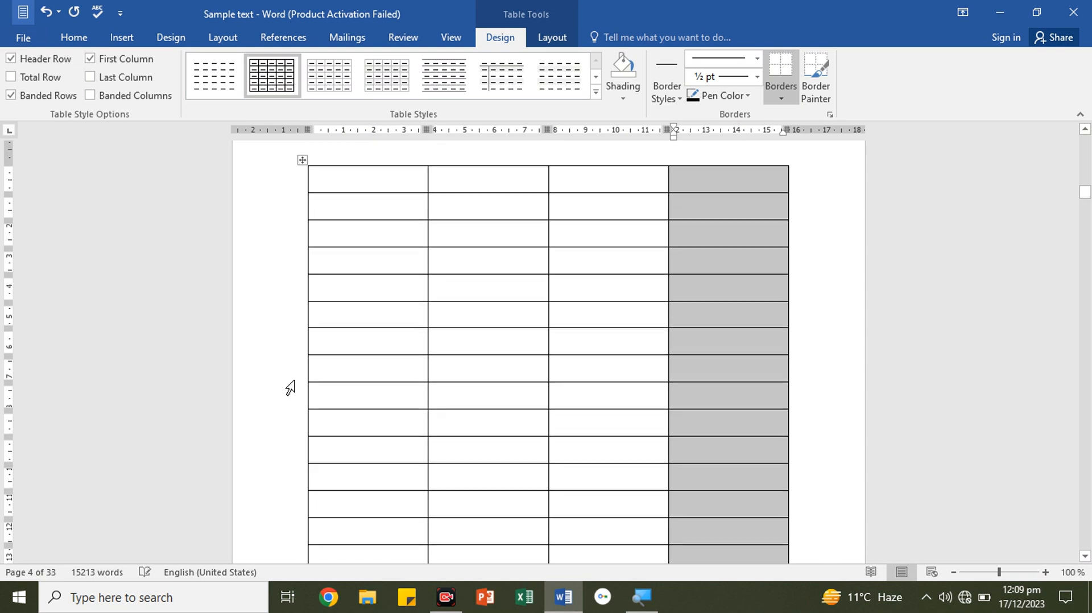
left_click(118, 39)
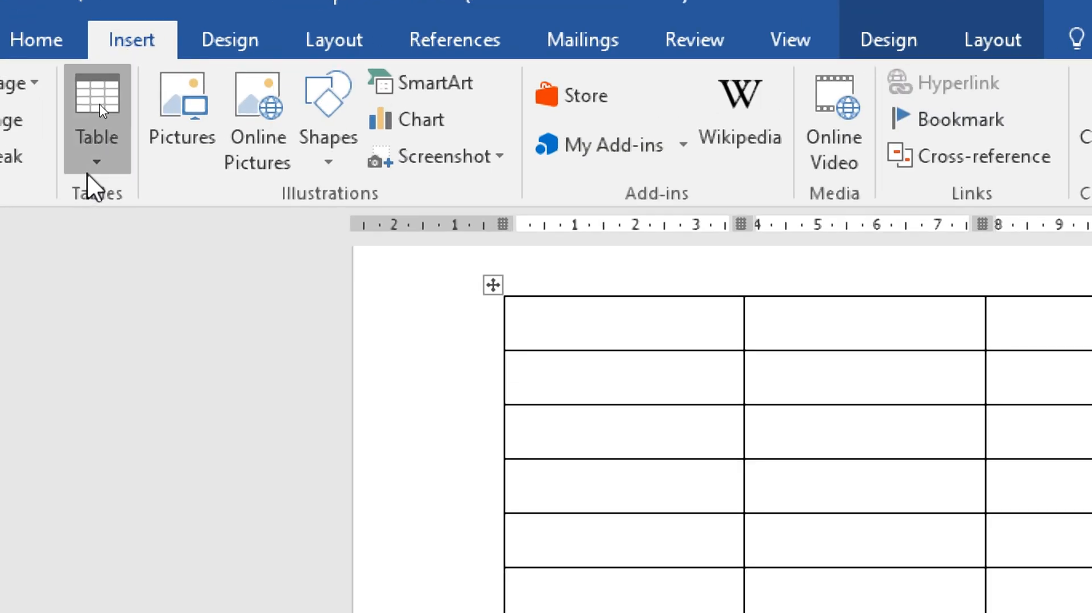
left_click(100, 101)
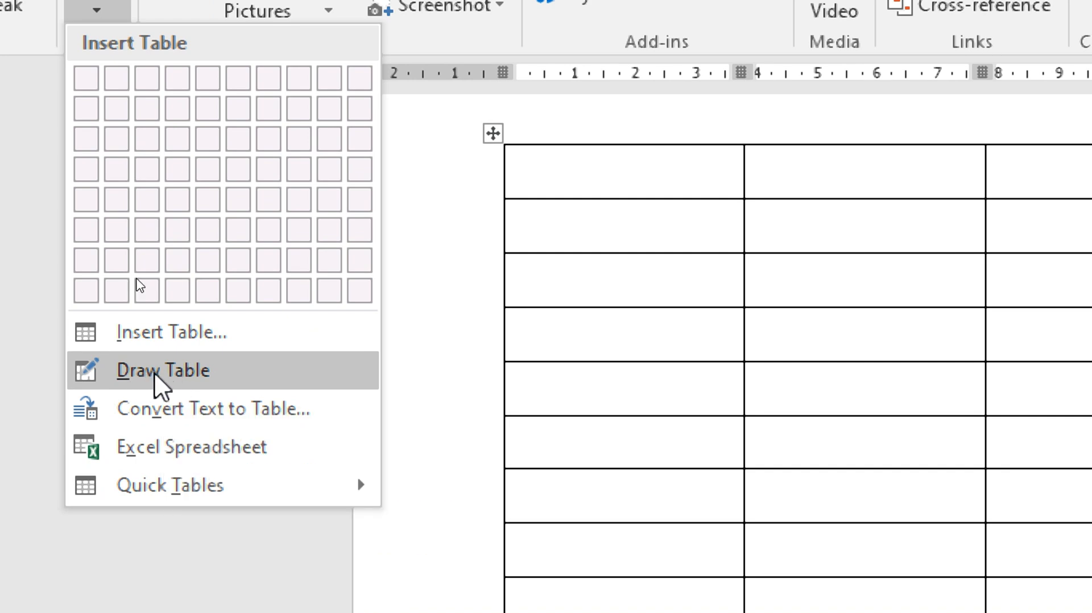
left_click(167, 381)
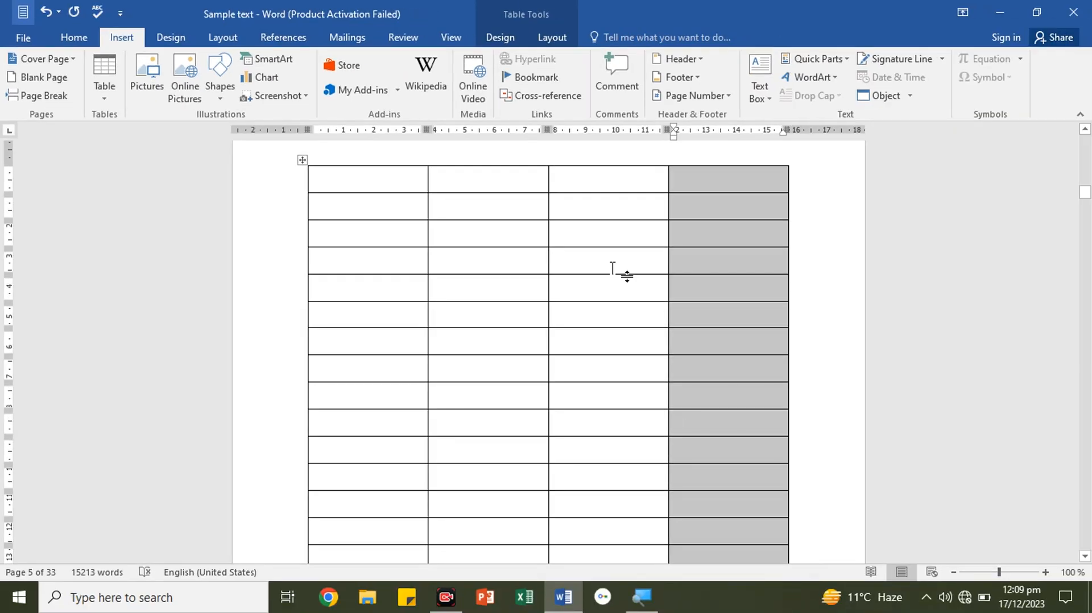
Select the entire 4-column, 16-row table and delete it
left_click(302, 162)
right_click(302, 162)
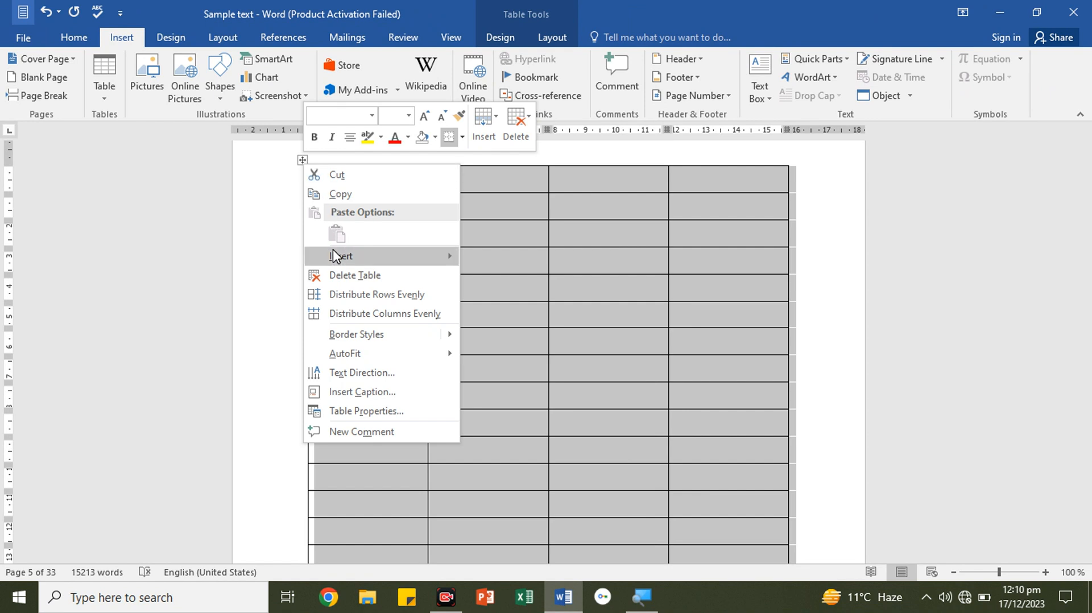
left_click(355, 275)
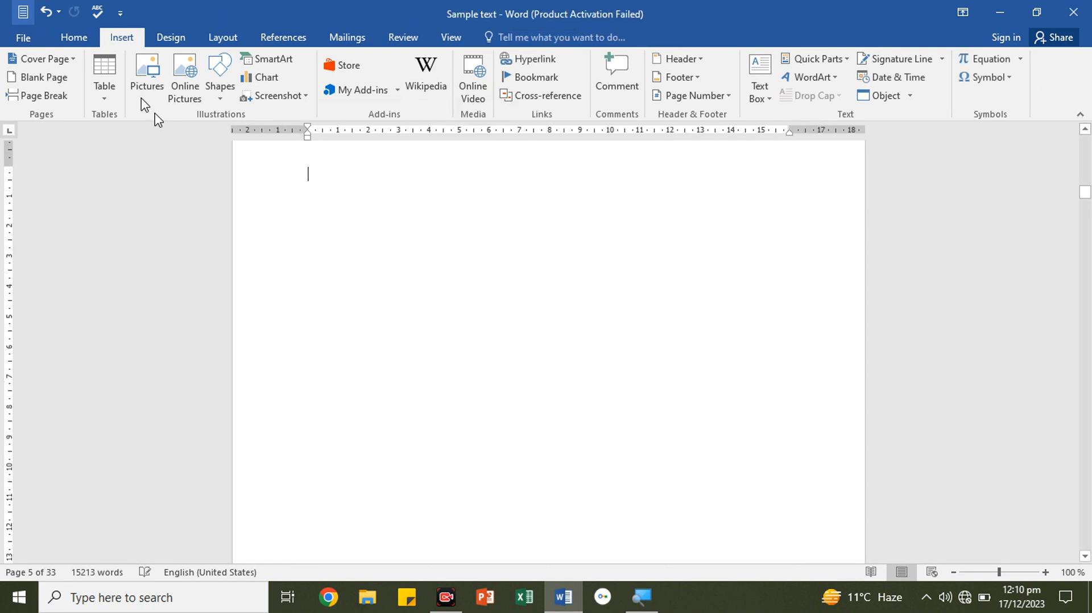
Draw a table frame about 16.2 cm wide and 7.2 cm high, and split it with a vertical line about 7.1 cm from its left edge
left_click(115, 99)
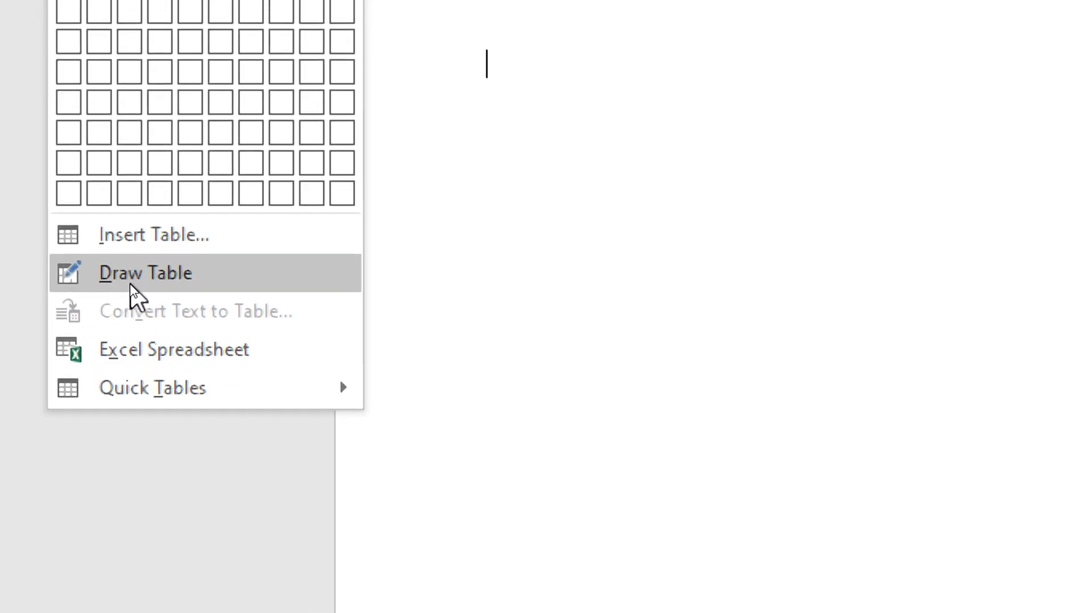
left_click(131, 285)
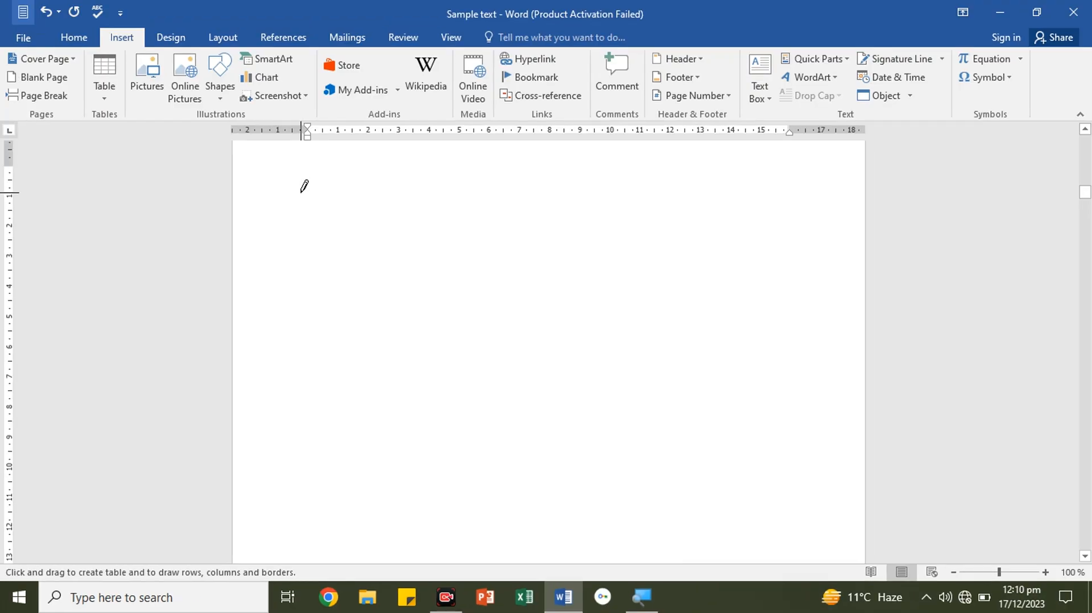
left_click_drag(301, 192, 329, 217)
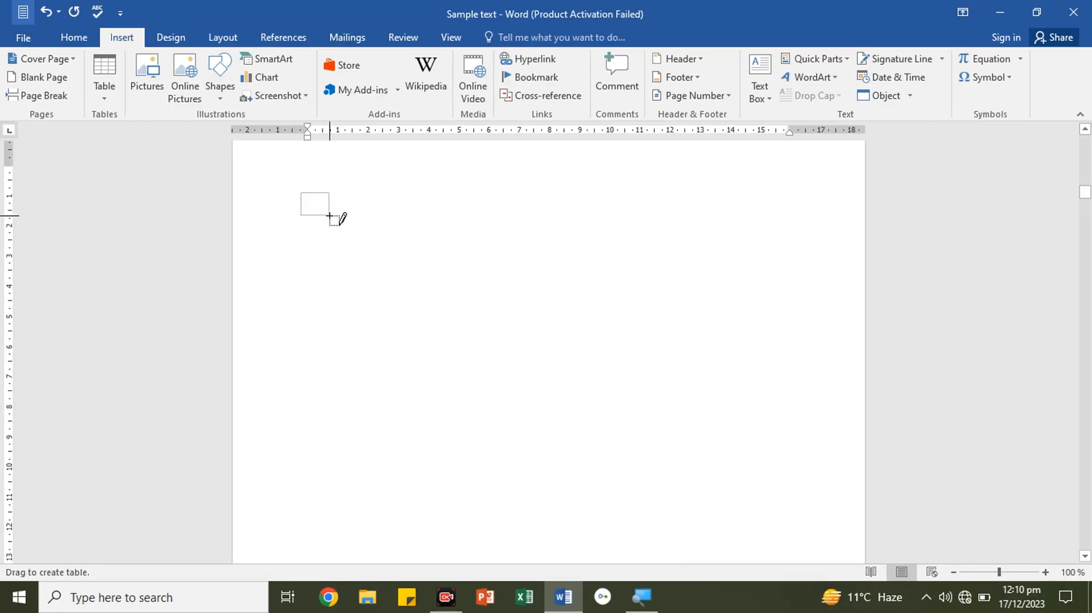
mouse_move(329, 217)
left_mouse_down()
mouse_move(414, 257)
mouse_move(624, 407)
mouse_move(789, 408)
left_mouse_up()
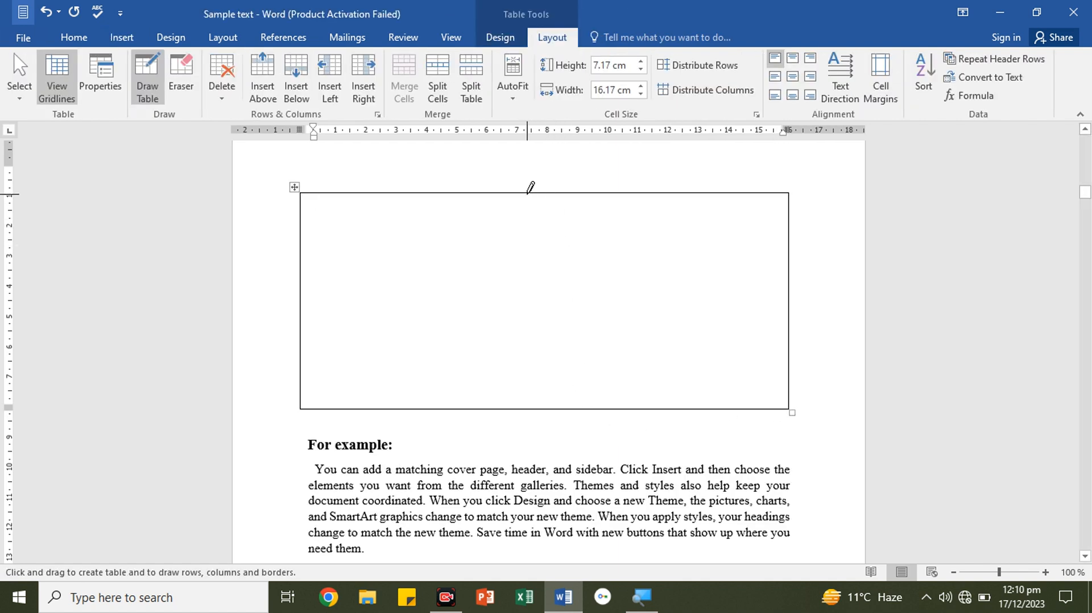
left_click_drag(517, 194, 523, 414)
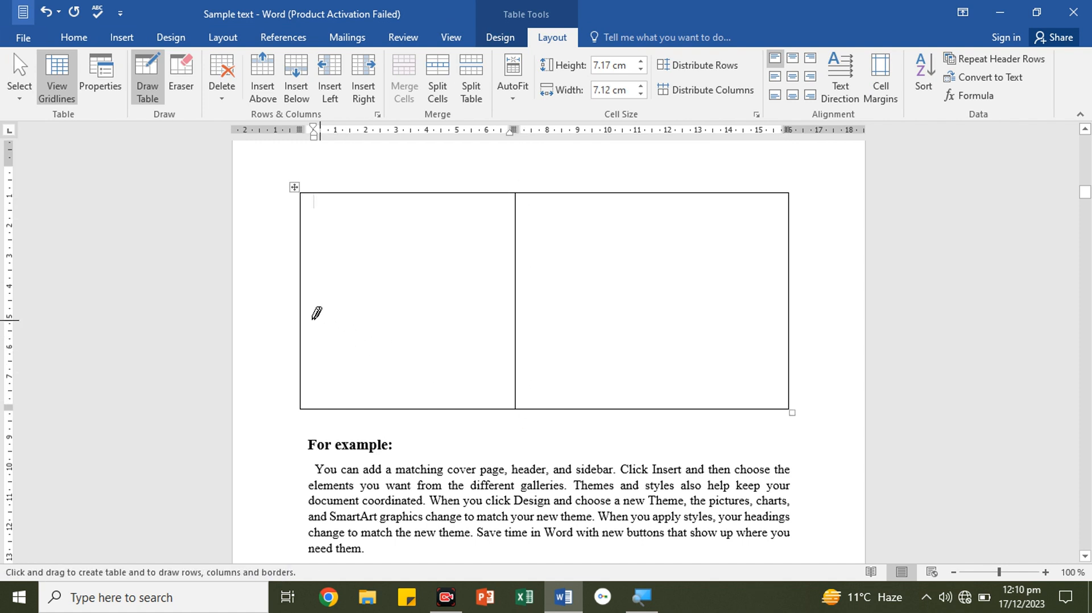
Draw four horizontal lines across the full width of the table to divide it into five rows
mouse_move(302, 317)
left_mouse_down()
mouse_move(769, 293)
mouse_move(793, 296)
mouse_move(789, 312)
left_mouse_up()
mouse_move(788, 273)
left_mouse_down()
mouse_move(483, 273)
mouse_move(332, 287)
mouse_move(299, 276)
left_mouse_up()
left_click_drag(302, 238, 773, 238)
left_click_drag(795, 232, 787, 235)
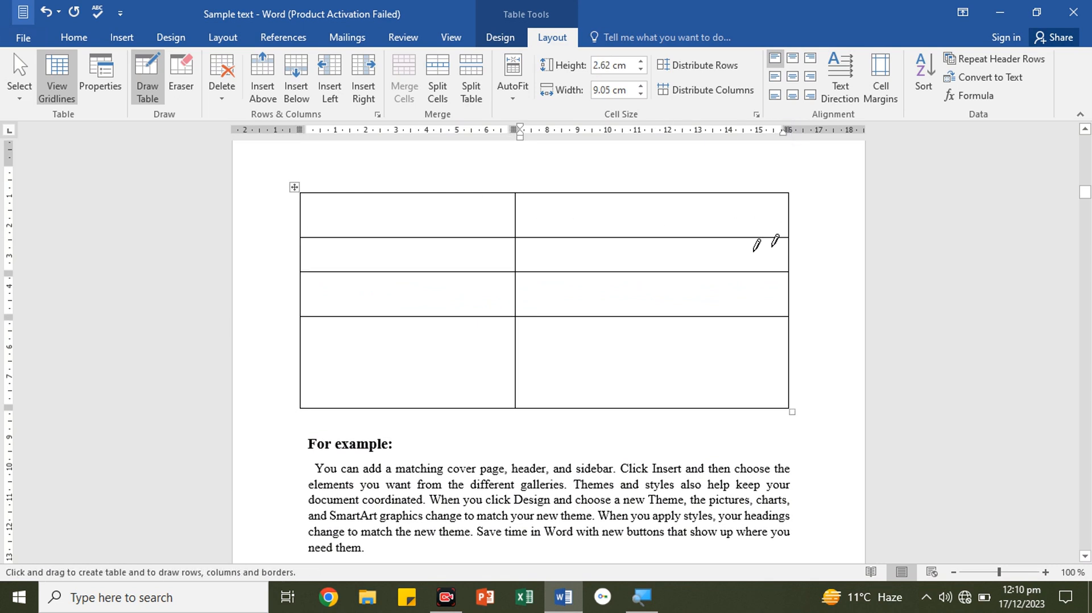
left_click_drag(303, 365, 800, 351)
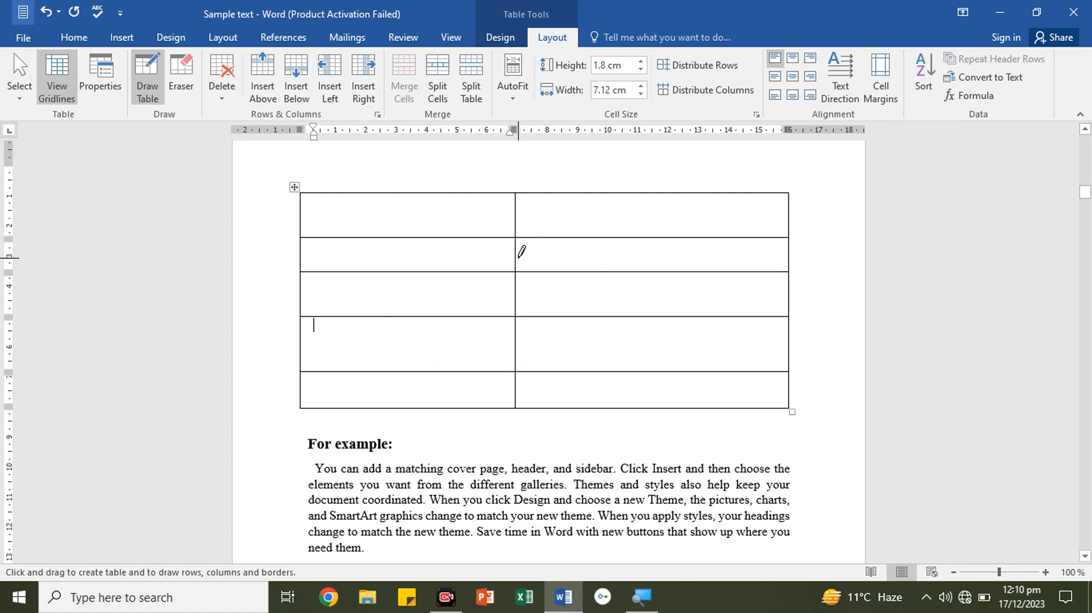
Browse the built-in calendar designs in the Quick Tables gallery without inserting one
left_click(121, 36)
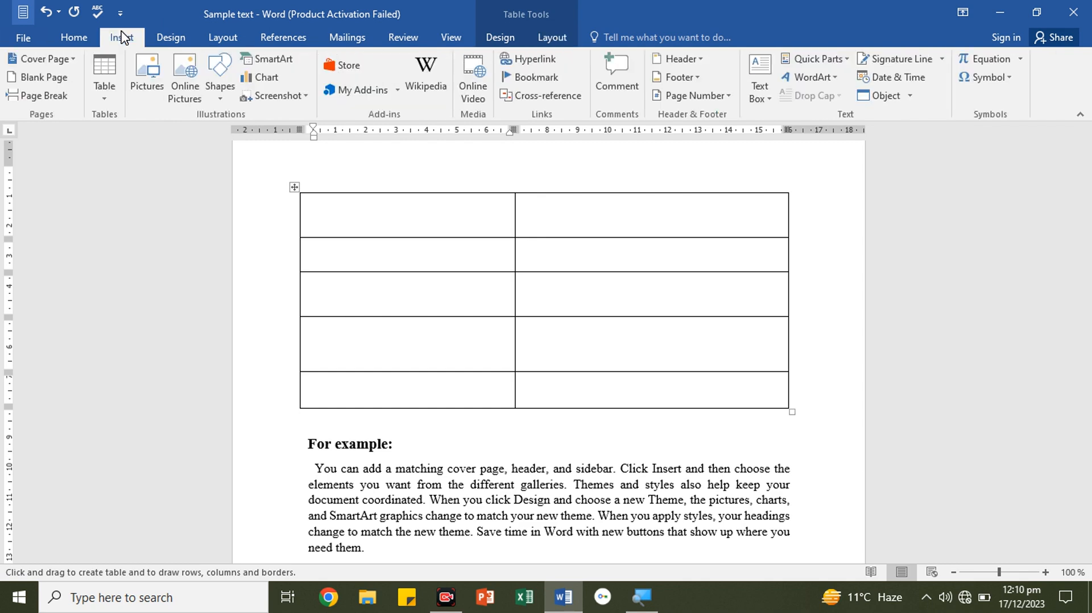
left_click(108, 95)
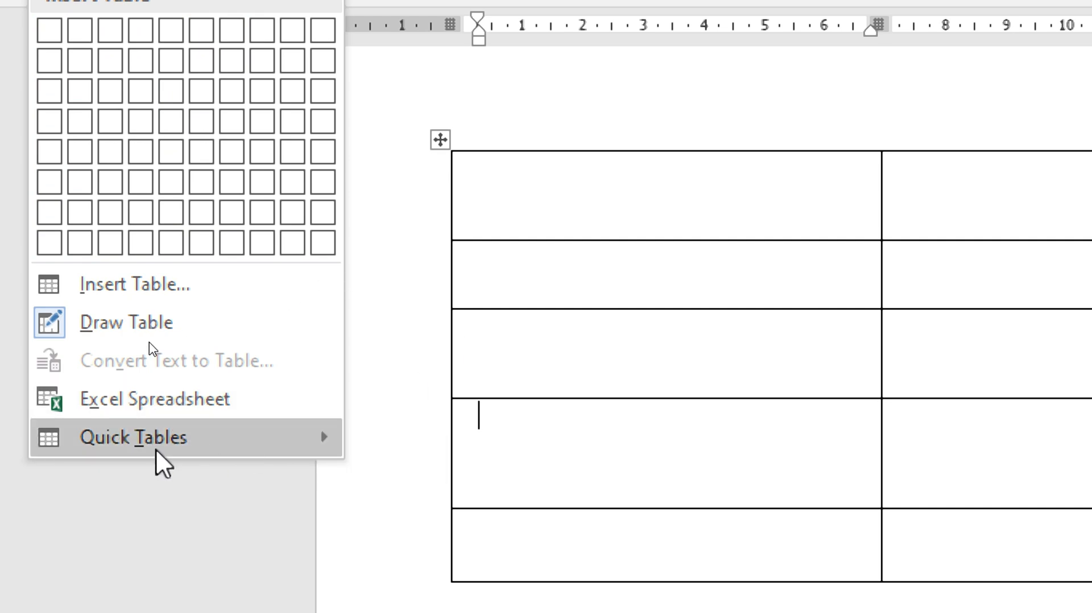
mouse_move(152, 446)
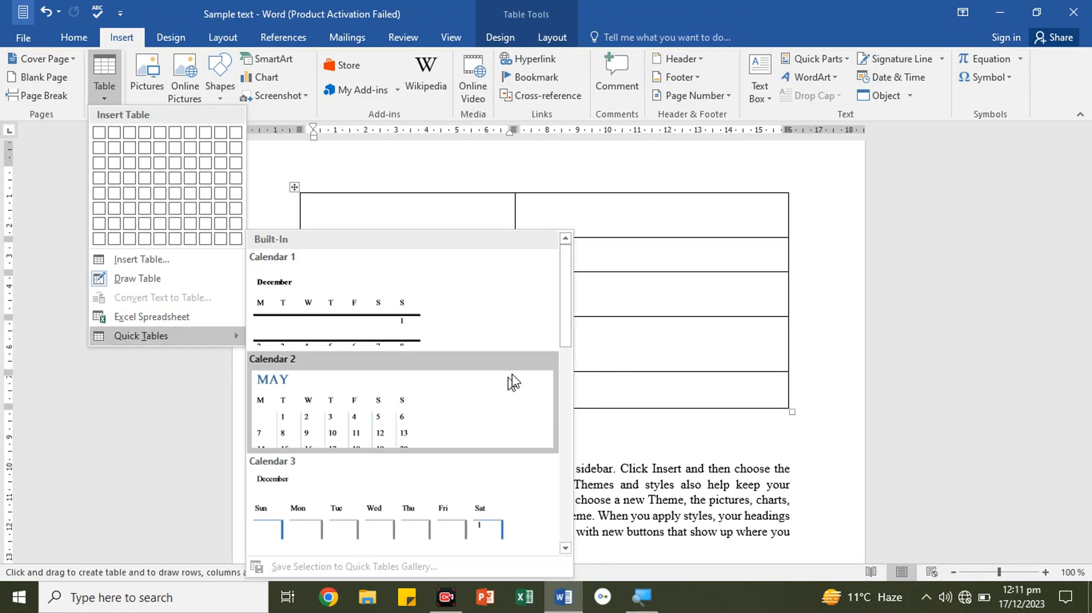
left_click_drag(573, 322, 551, 309)
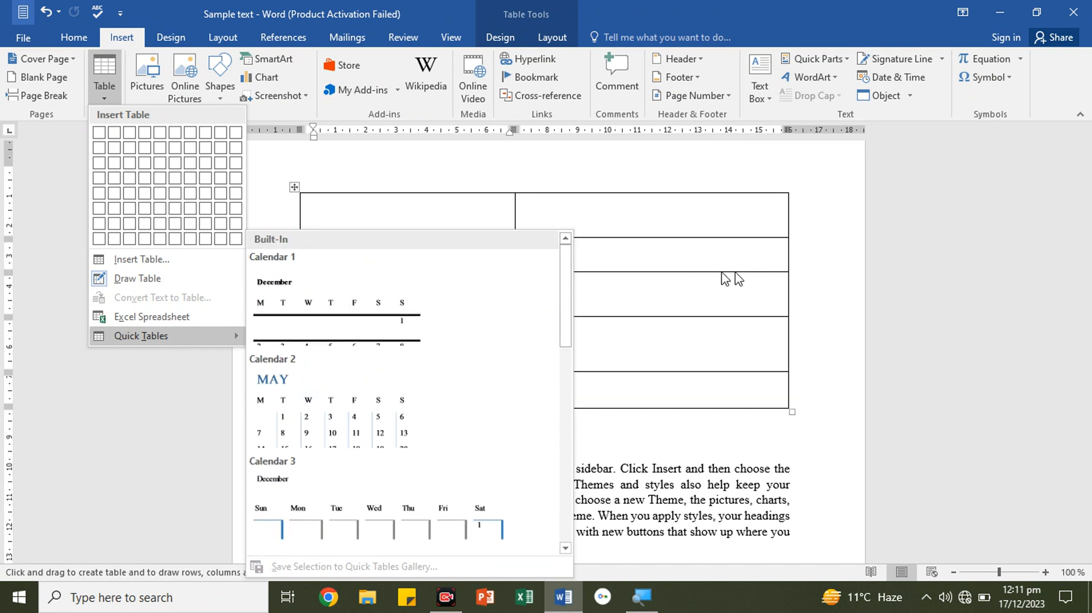
left_click(839, 315)
left_click(839, 313)
scroll(839, 313, "down", 1)
scroll(839, 313, "up", 1)
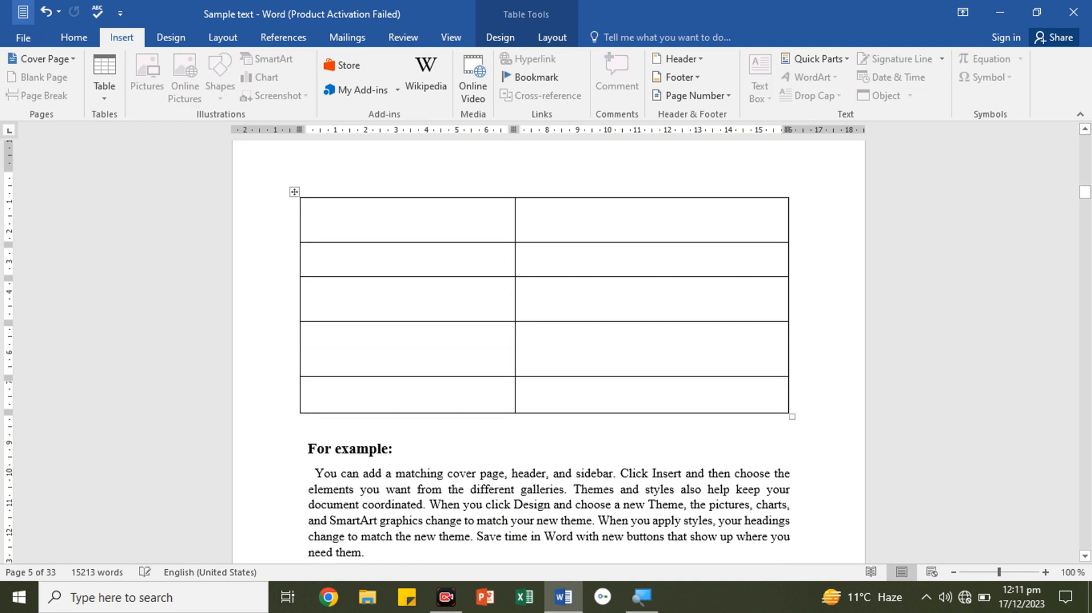
Select the entire hand-drawn table above the "For example:" heading and delete it
left_click(294, 194)
right_click(294, 194)
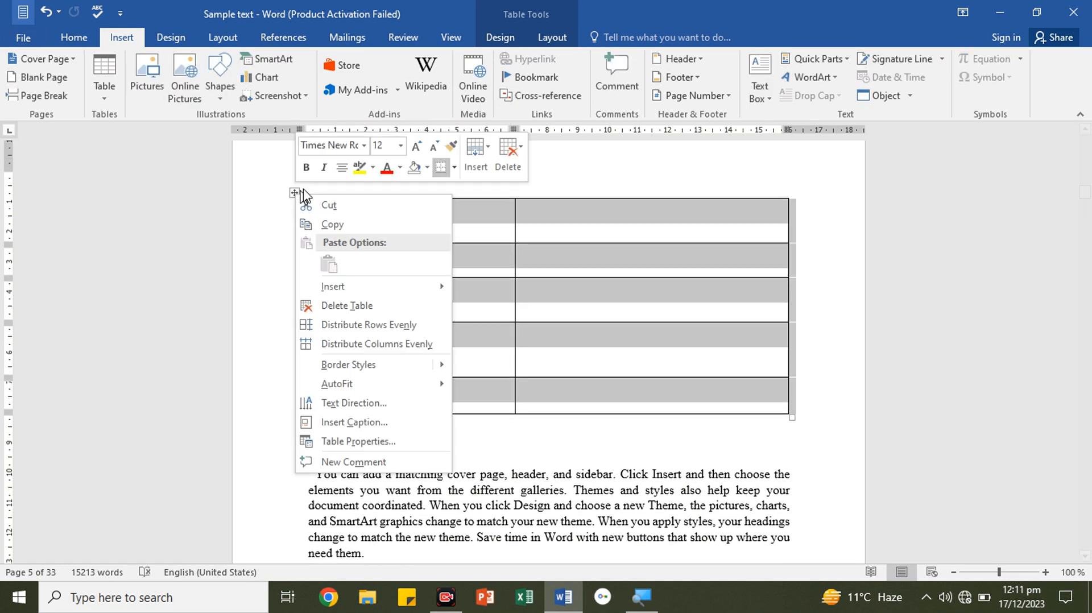
left_click(345, 306)
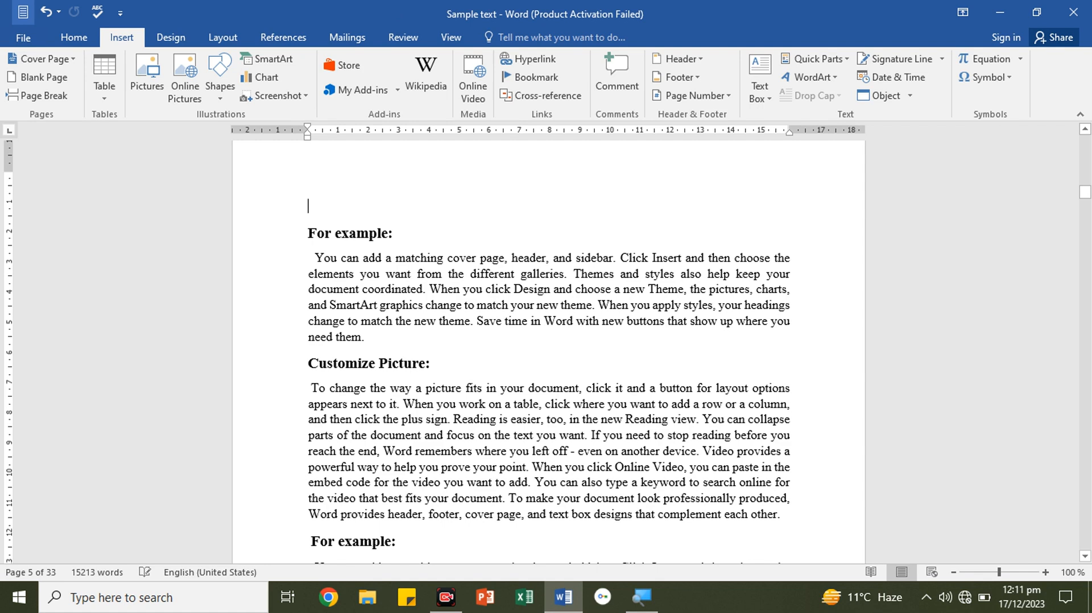
Insert the Calendar 1 Quick Table at the empty line above the "For example:" heading
scroll(330, 272, "up", 2)
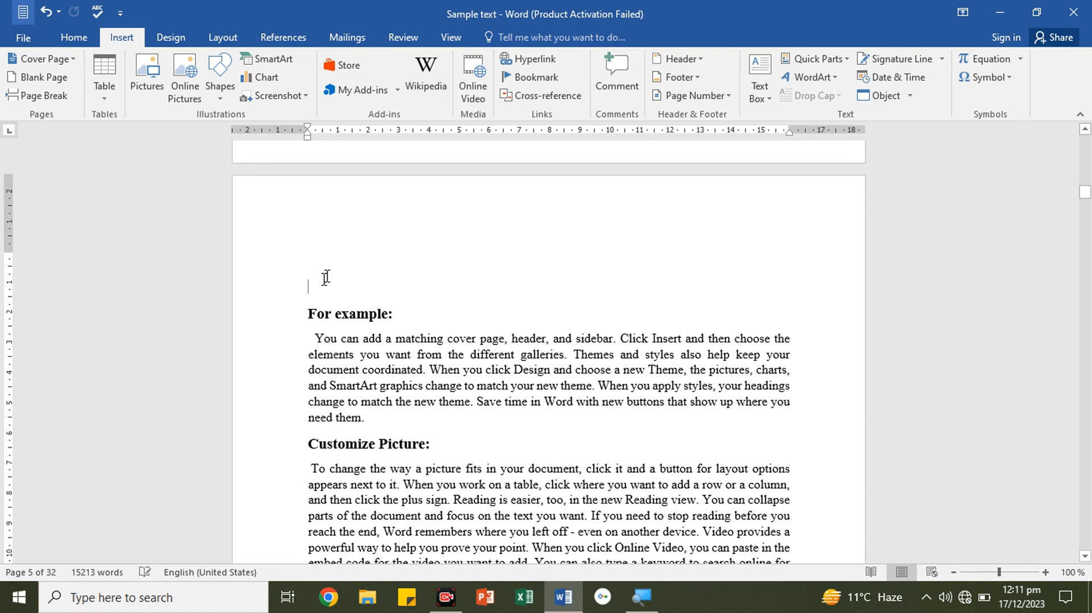
left_click(103, 108)
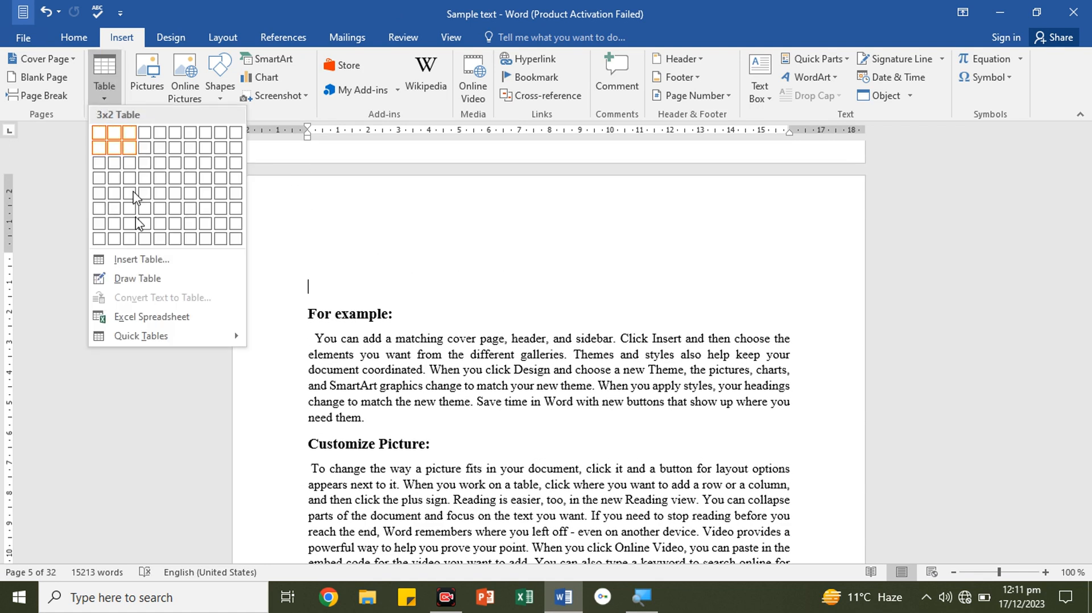
mouse_move(134, 339)
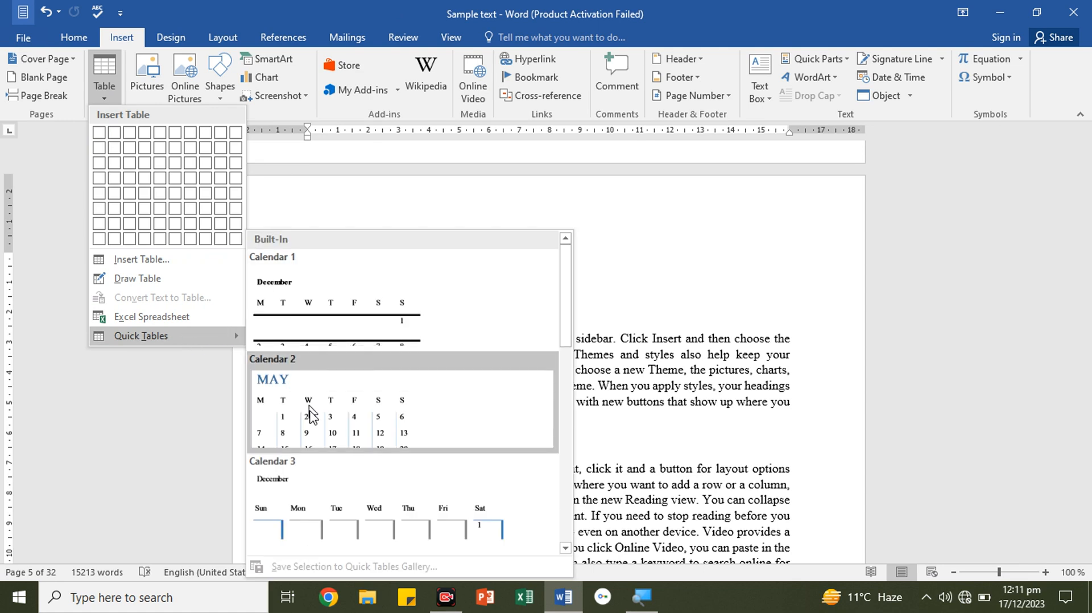
left_click_drag(561, 348, 564, 280)
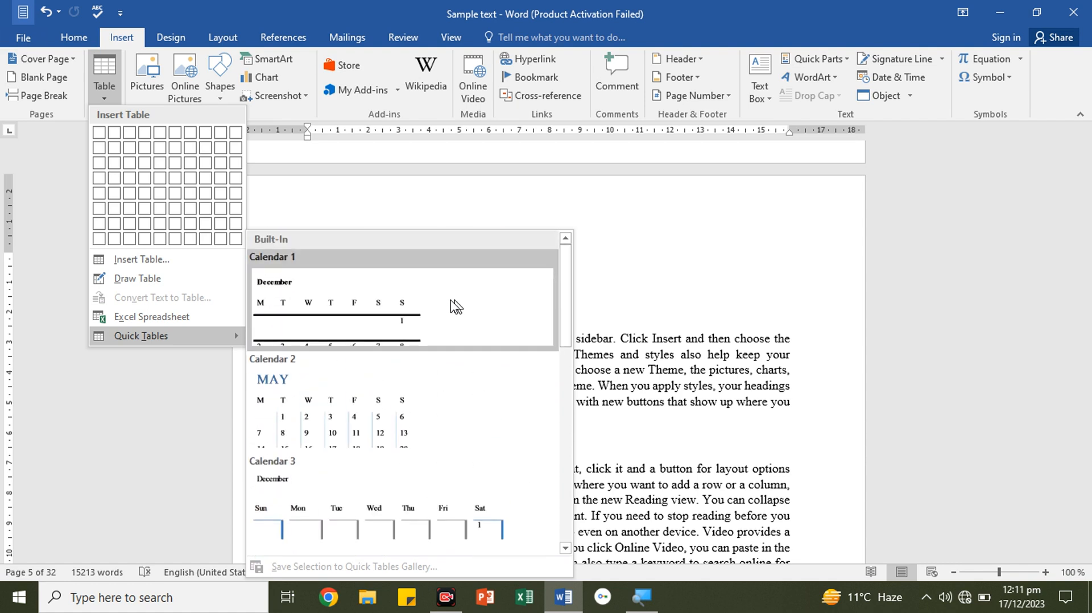
left_click(389, 337)
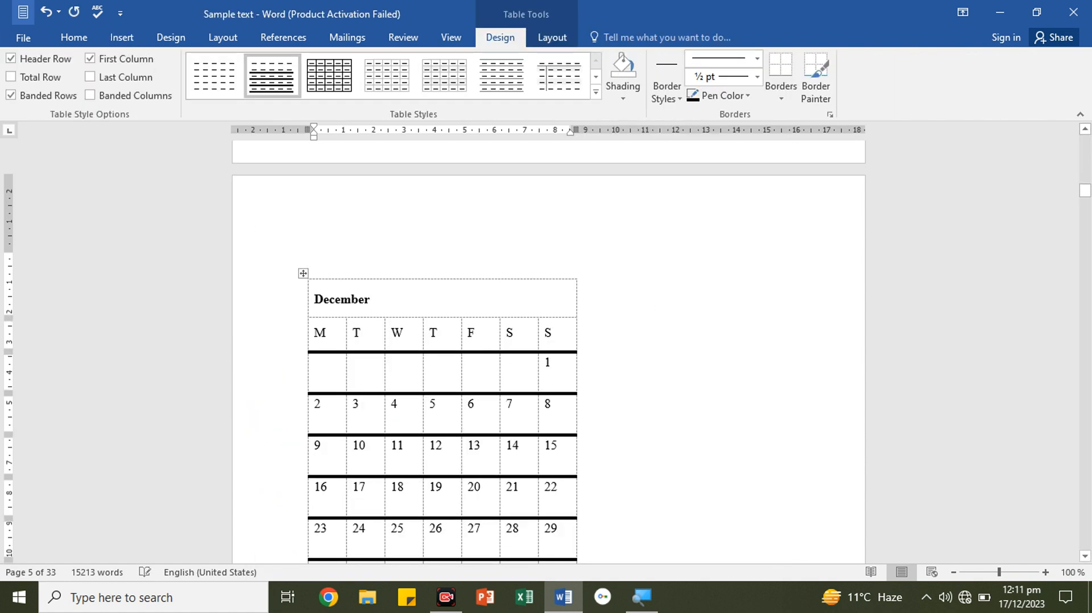
Select the whole December calendar table and examine the Insert, Border Styles and AutoFit options offered for it
scroll(695, 340, "down", 3)
left_click_drag(563, 273, 348, 277)
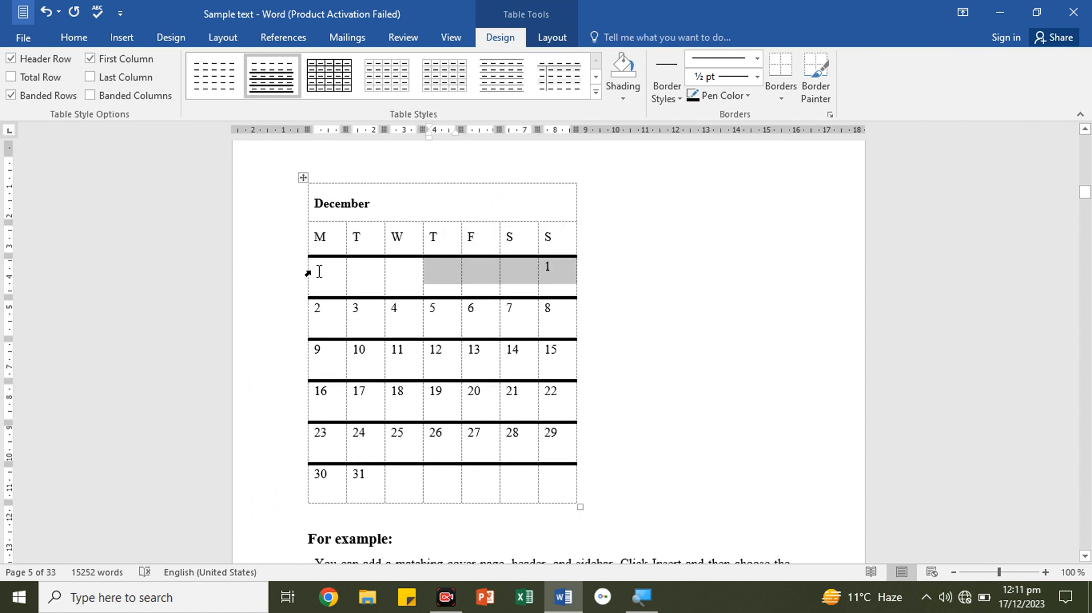
scroll(309, 242, "up", 1)
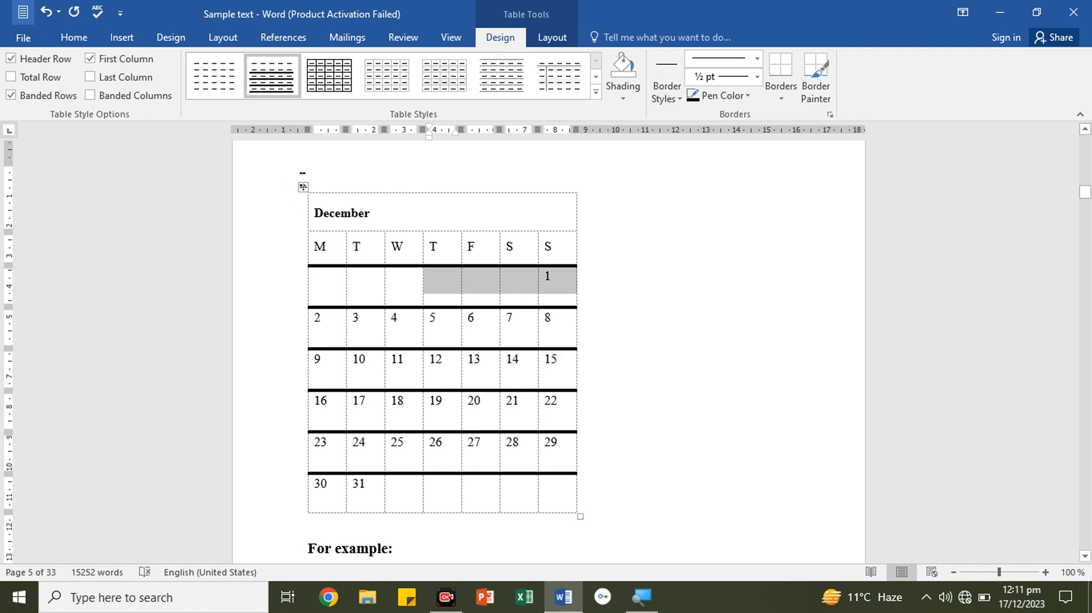
left_click(301, 188)
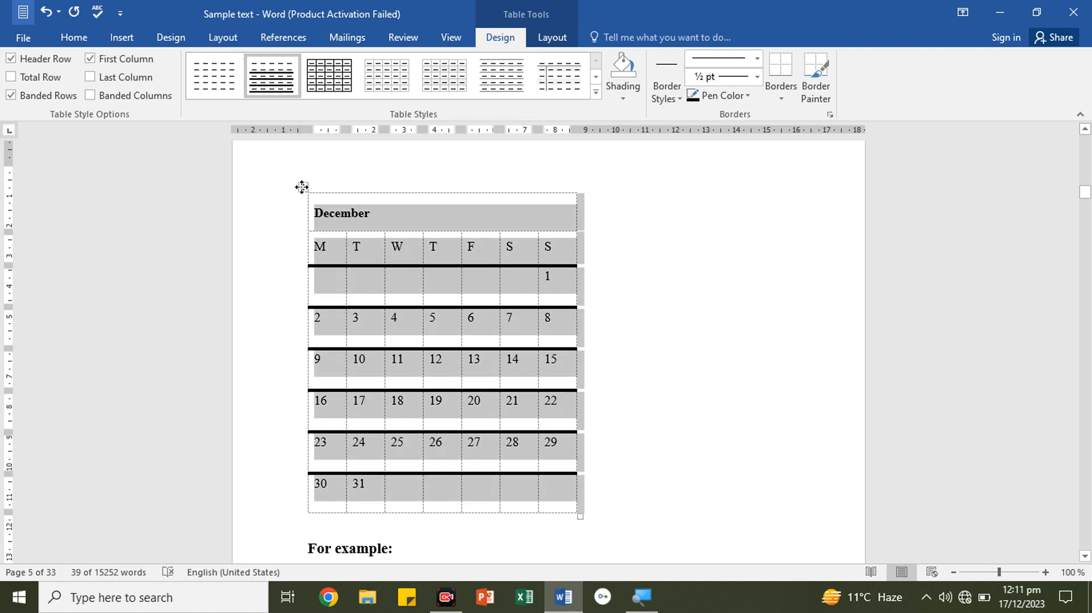
right_click(302, 190)
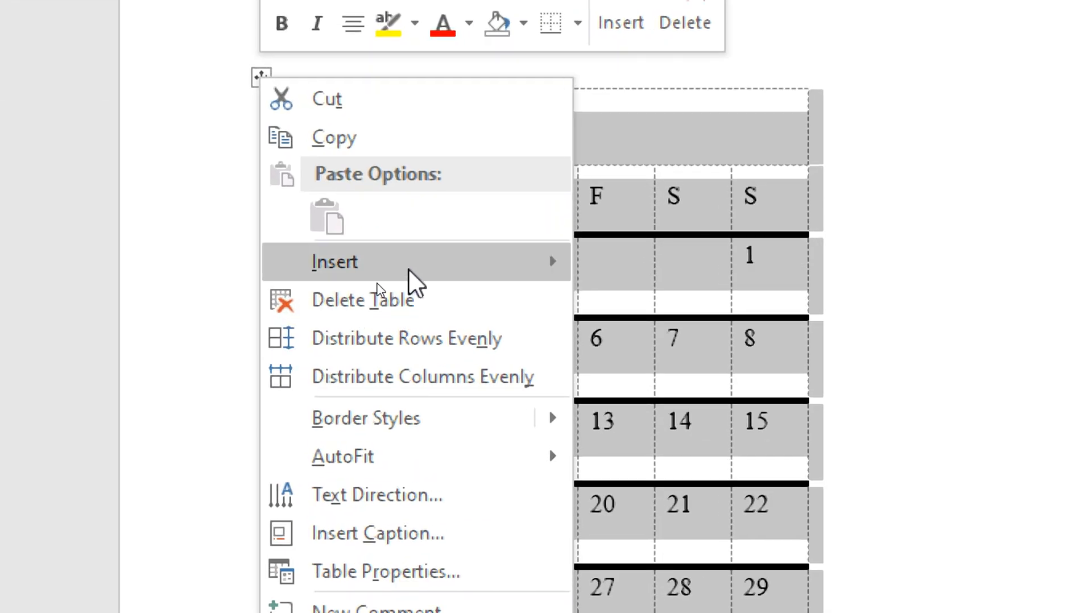
mouse_move(531, 275)
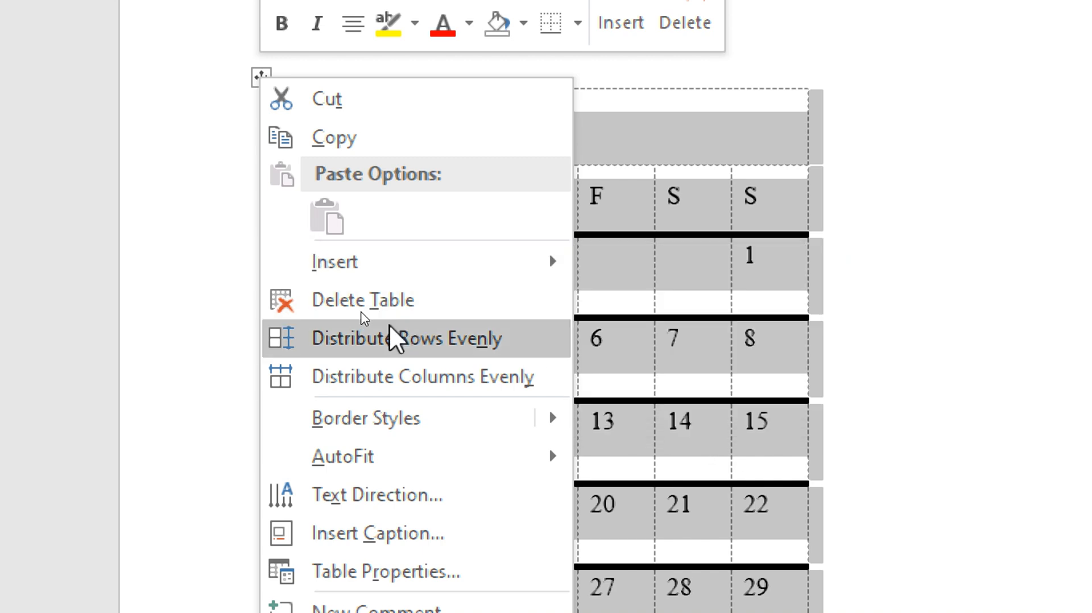
mouse_move(399, 418)
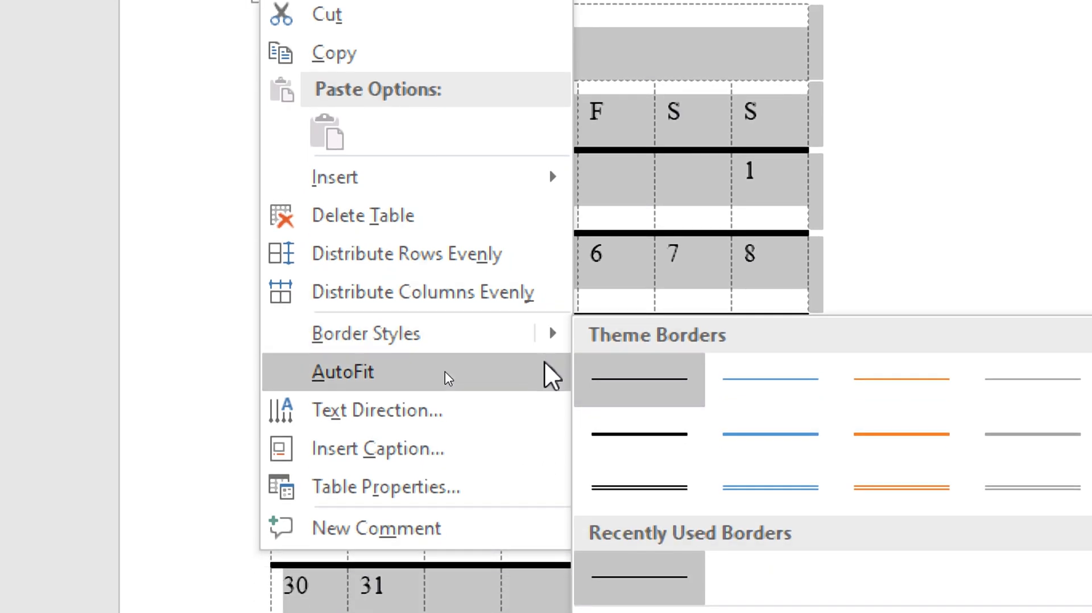
mouse_move(548, 371)
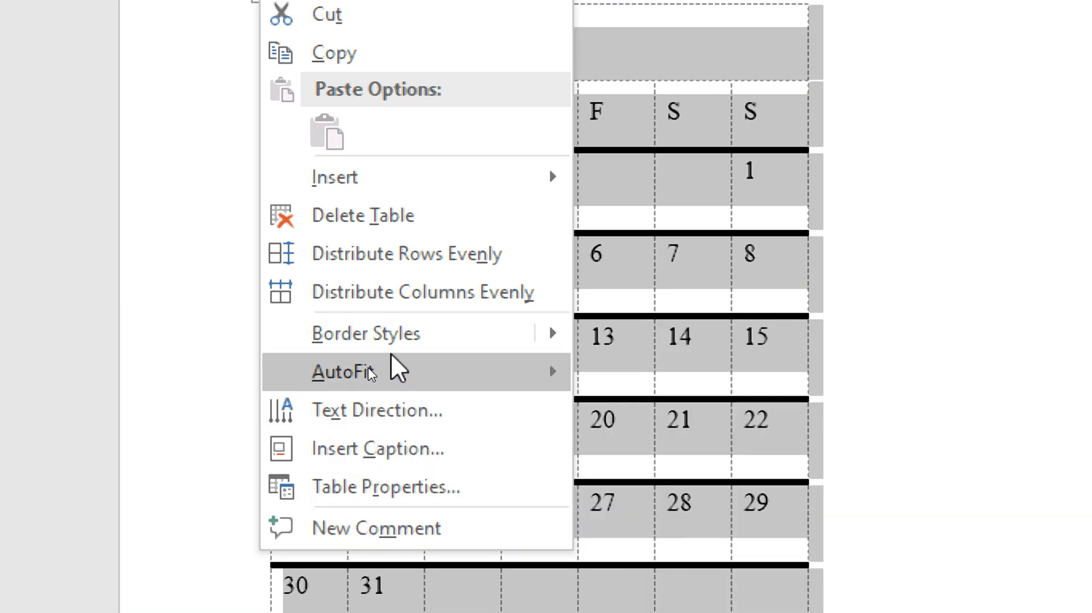
mouse_move(406, 335)
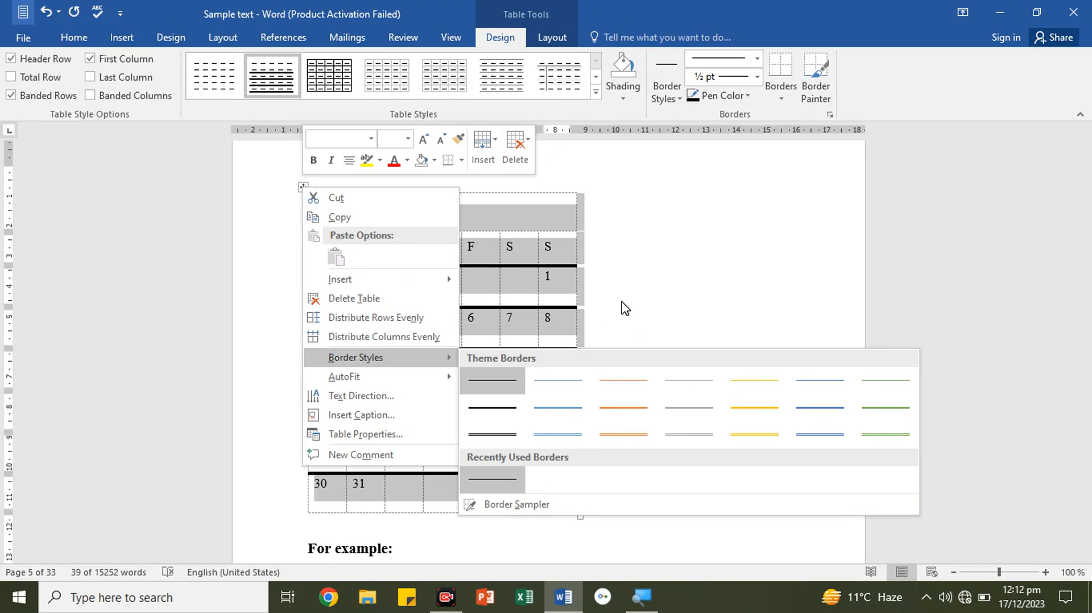
key("Escape")
left_click(612, 319)
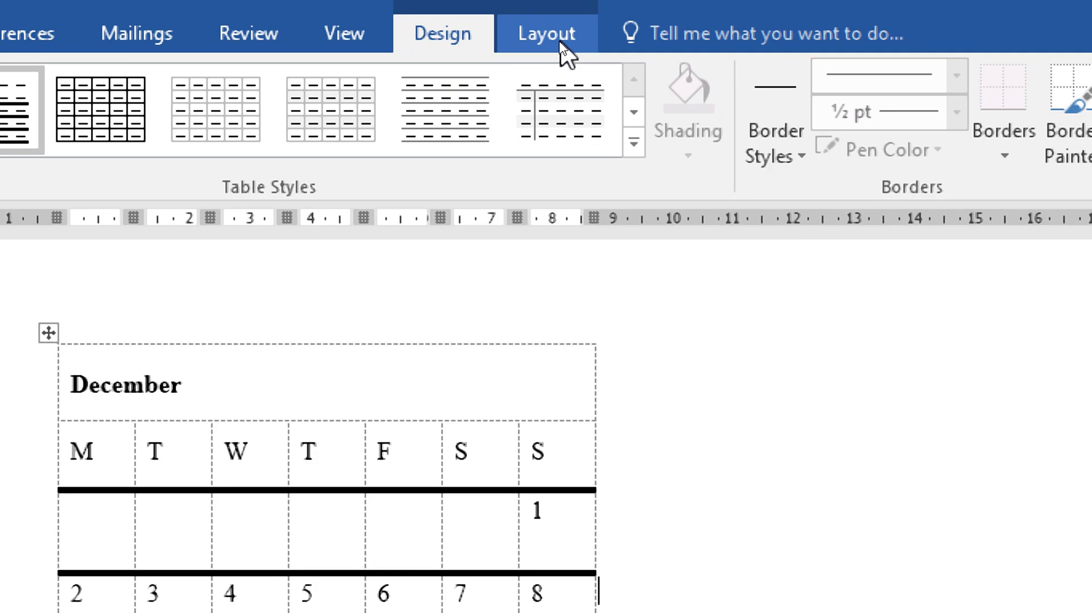
Examine the options for deleting the calendar's cells, columns, rows or the whole table
left_click(547, 34)
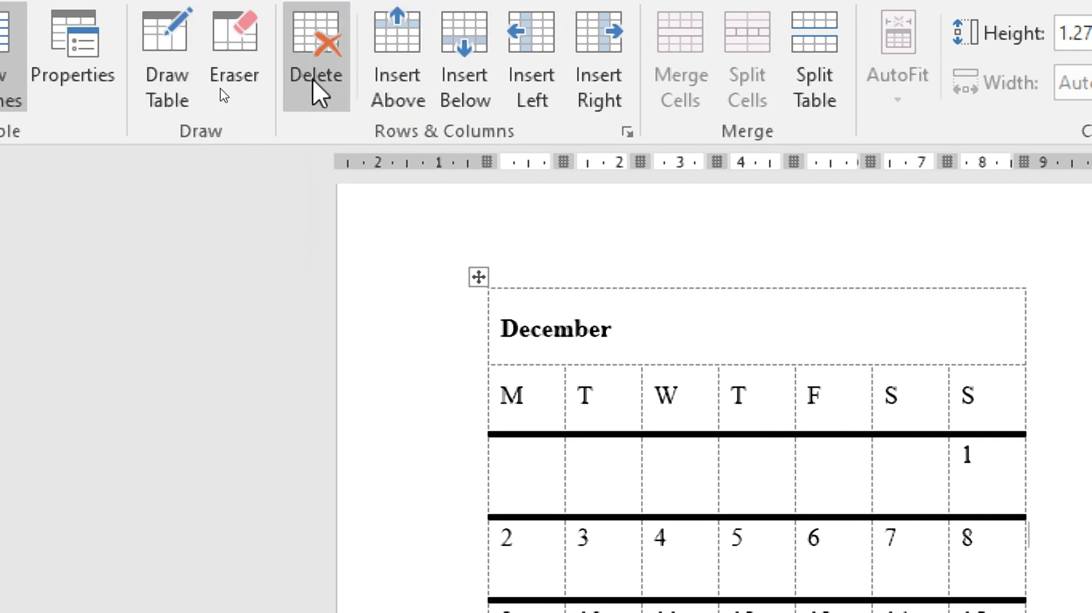
left_click(317, 105)
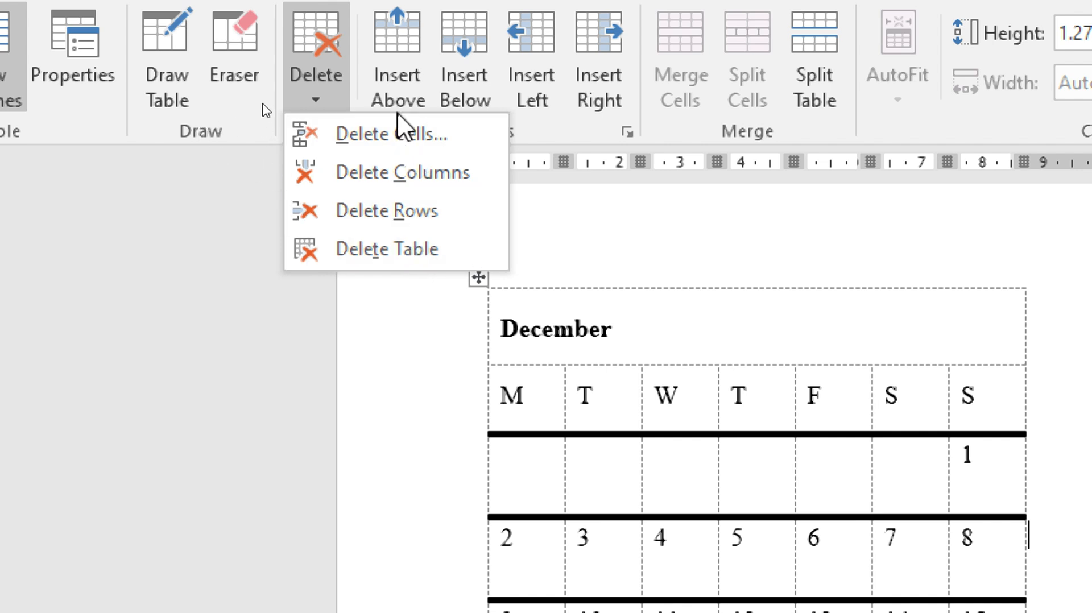
left_click(591, 353)
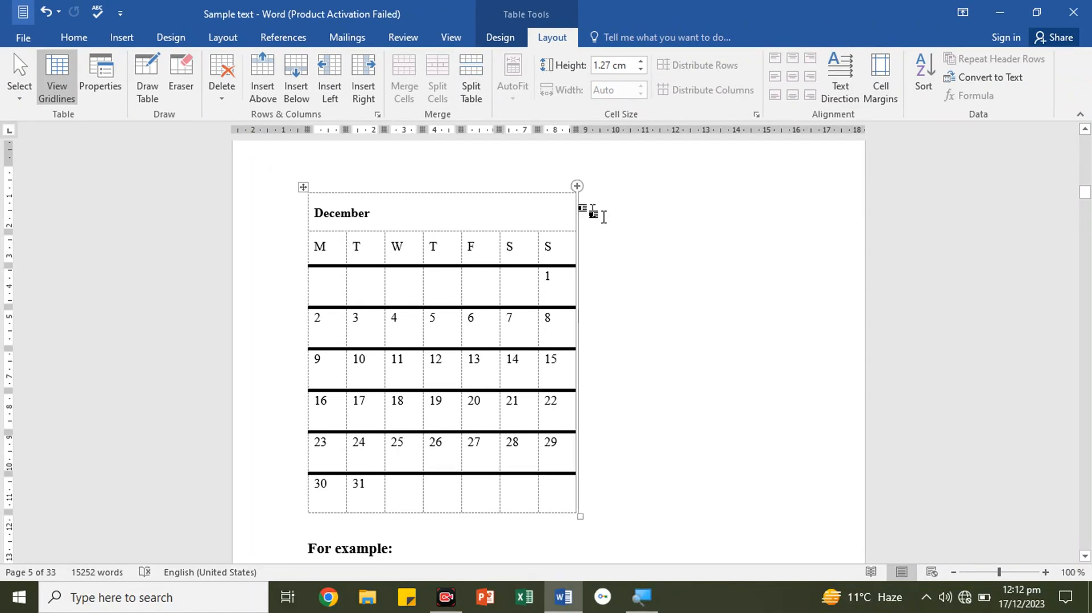
left_click(744, 390)
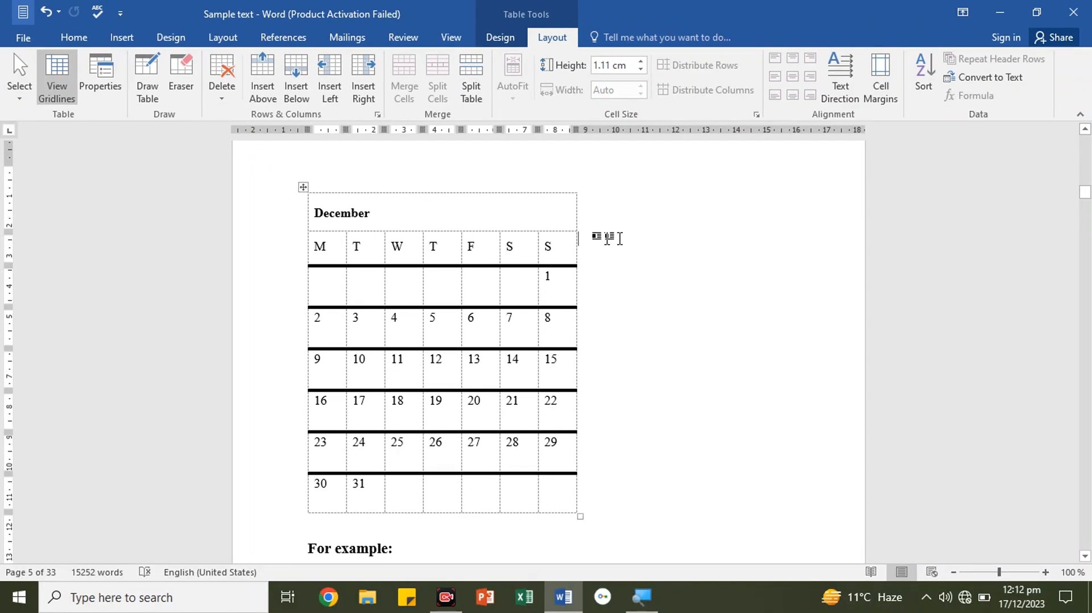
left_click(303, 190)
right_click(301, 191)
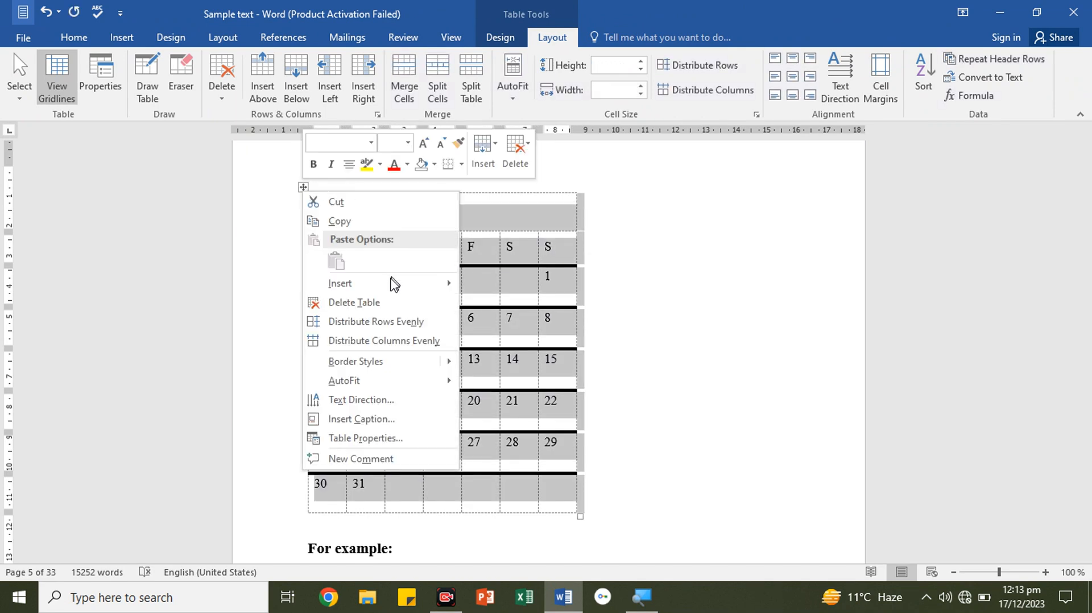
key("Escape")
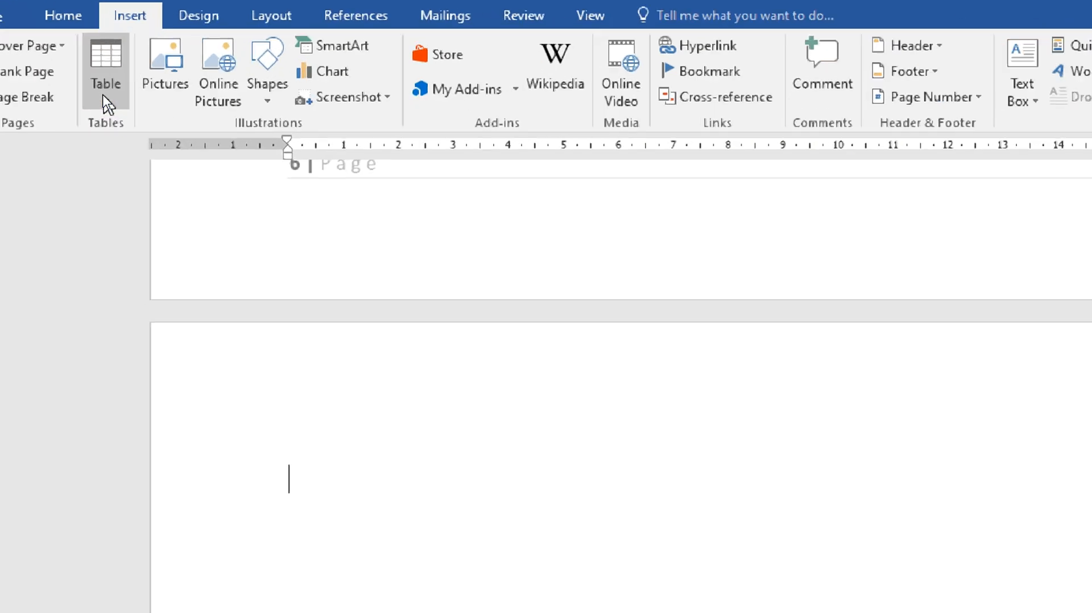
Insert the With Subheads 1 Quick Table at the cursor on the blank page
left_click(109, 105)
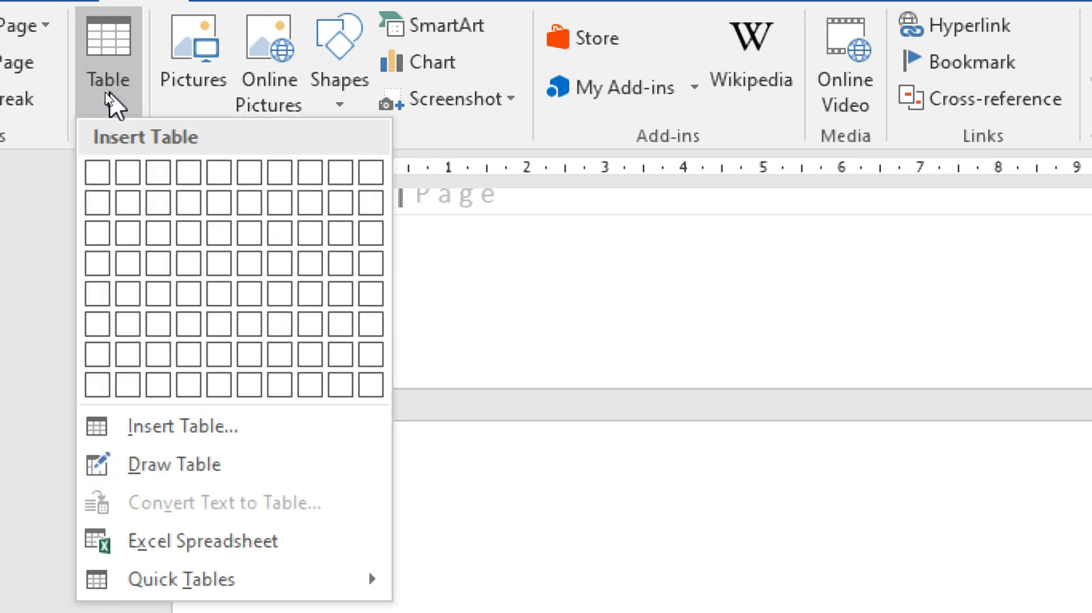
mouse_move(165, 578)
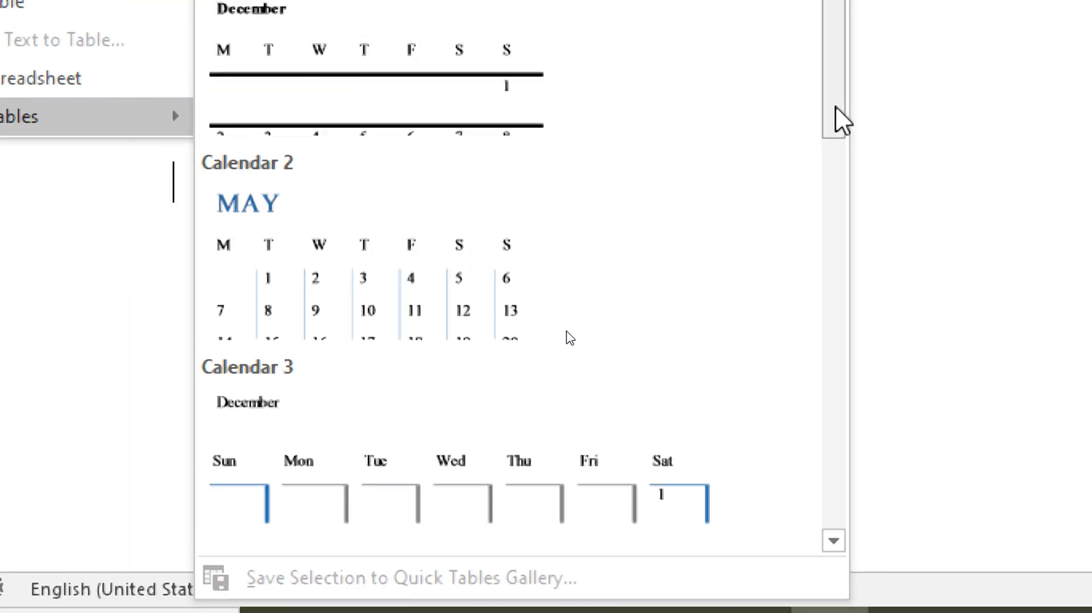
left_click_drag(836, 107, 843, 584)
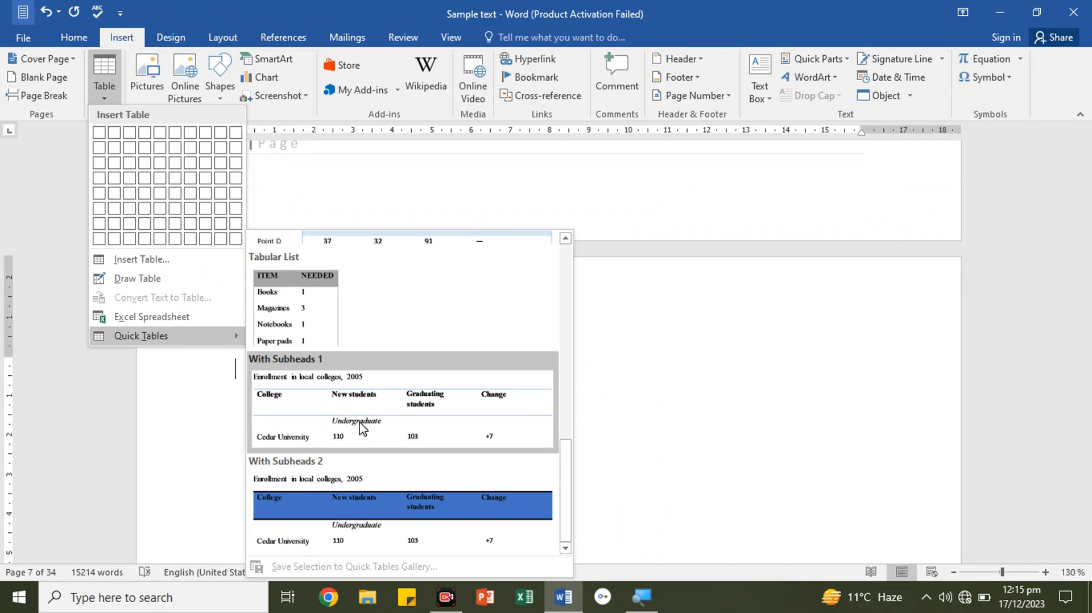
left_click(426, 310)
Examine the headings and the undergraduate and graduate rows of the college enrollment table at different zoom levels
scroll(329, 448, "down", 3)
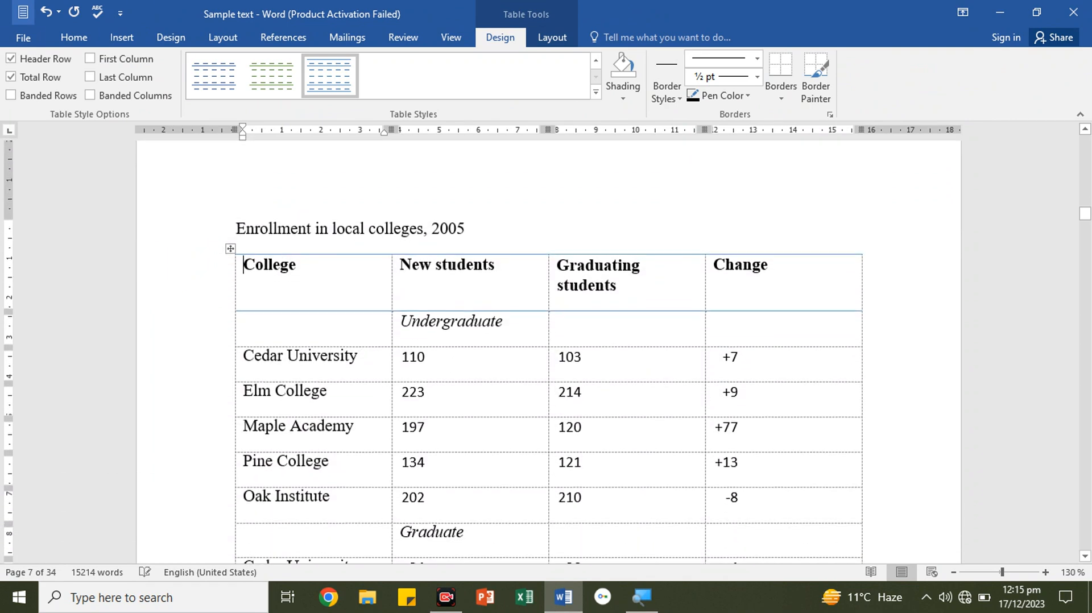
scroll(329, 448, "down", 2, "ctrl")
scroll(359, 422, "down", 2)
scroll(359, 422, "up", 1)
scroll(359, 422, "down", 3, "ctrl")
scroll(359, 422, "up", 3)
scroll(514, 323, "up", 4, "ctrl")
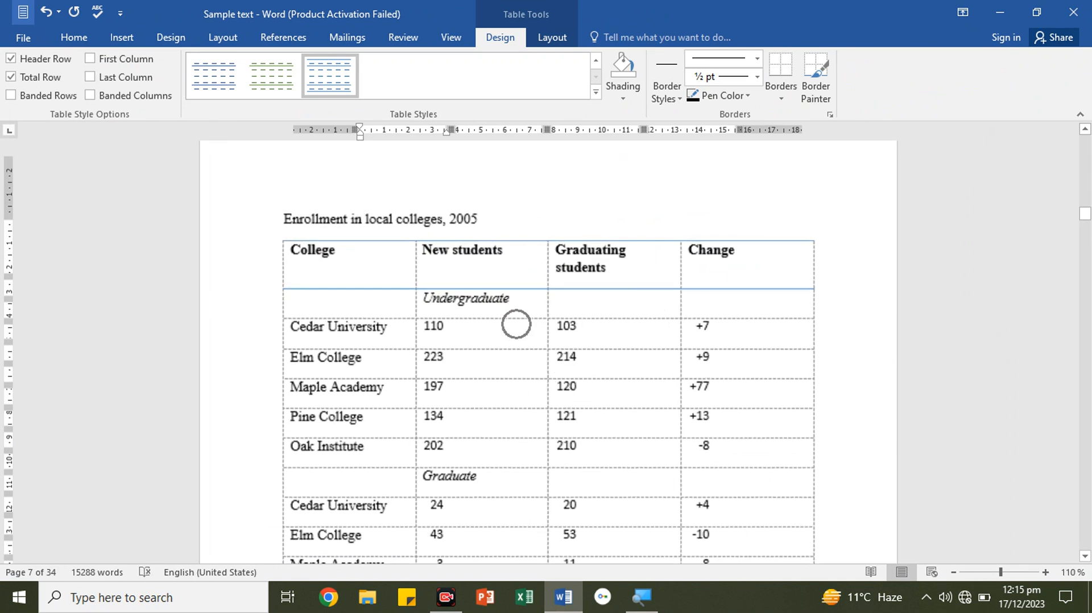
scroll(514, 323, "down", 1)
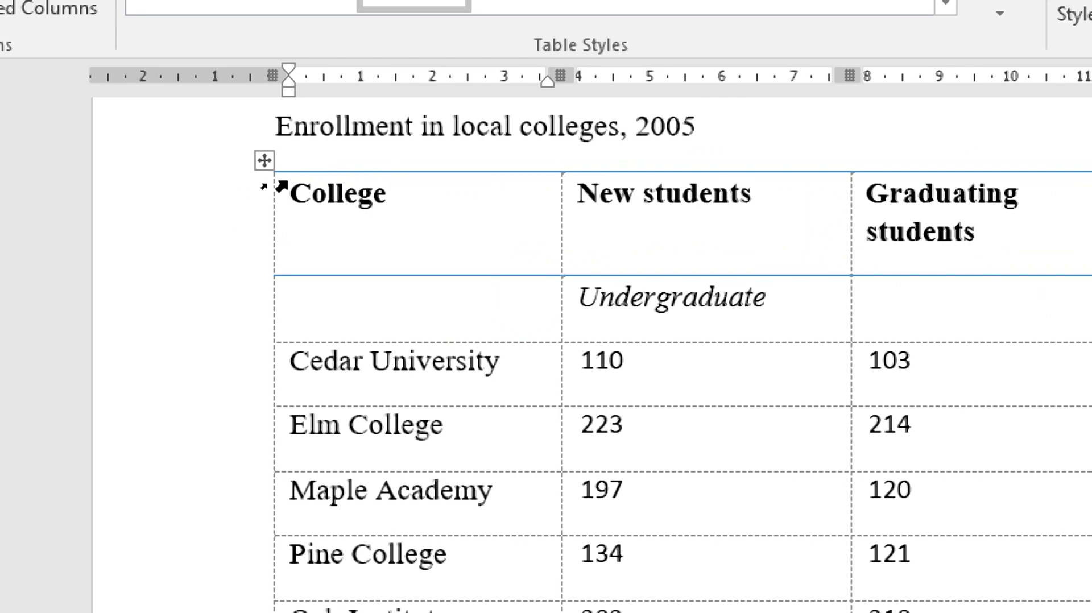
Select the whole college enrollment table and apply AutoFit to Contents to it
left_click(265, 162)
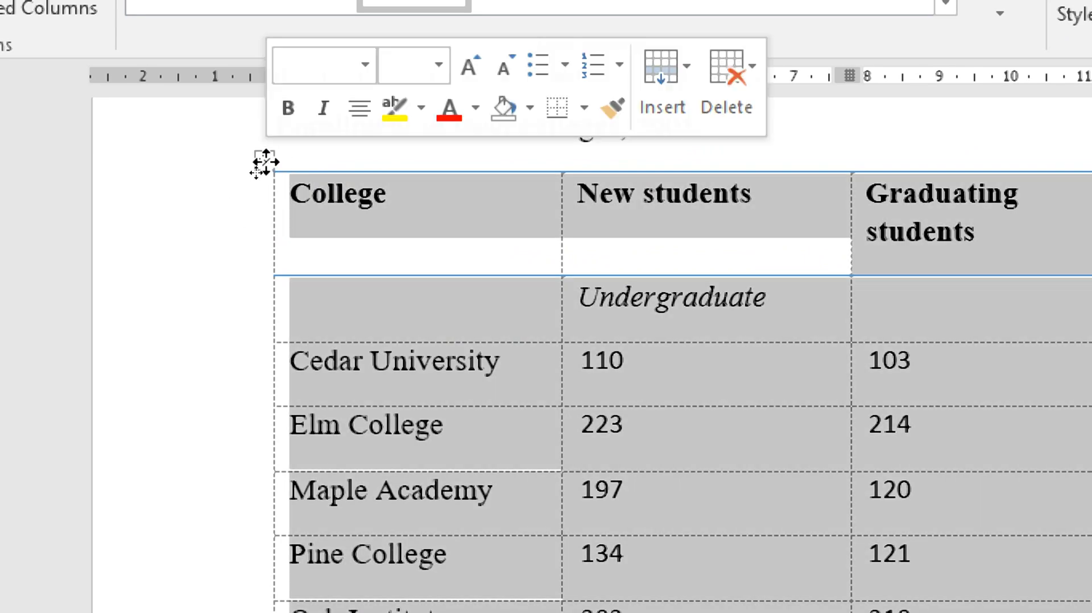
right_click(266, 162)
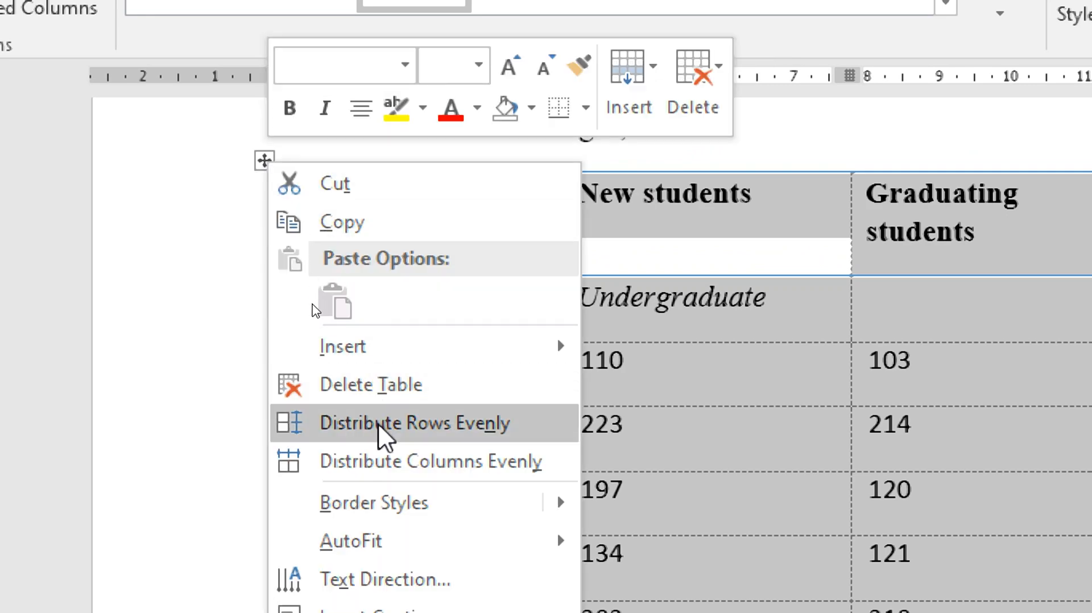
mouse_move(365, 555)
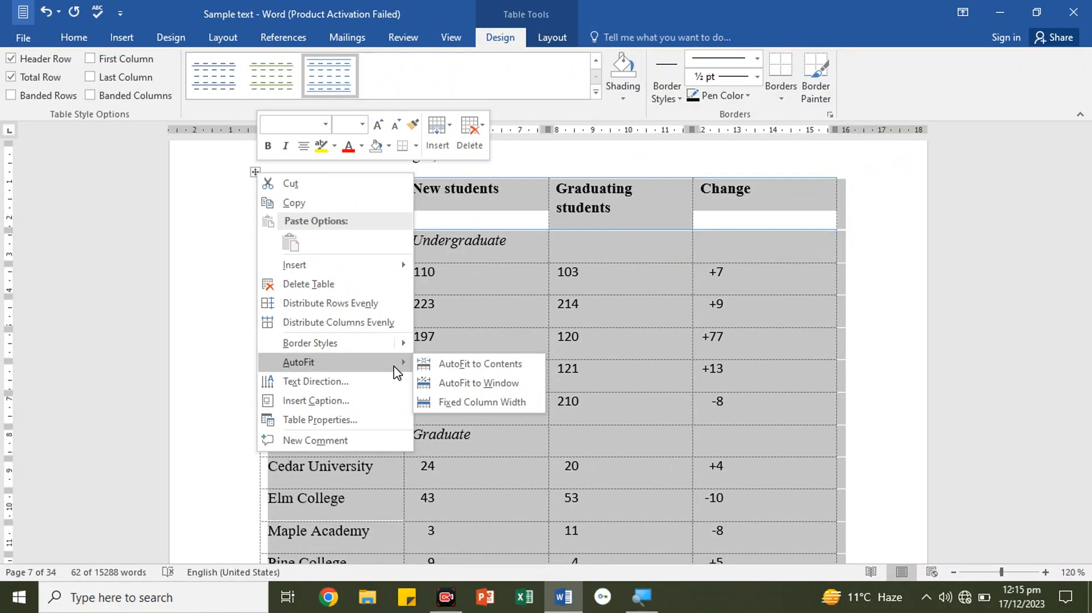
left_click(483, 369)
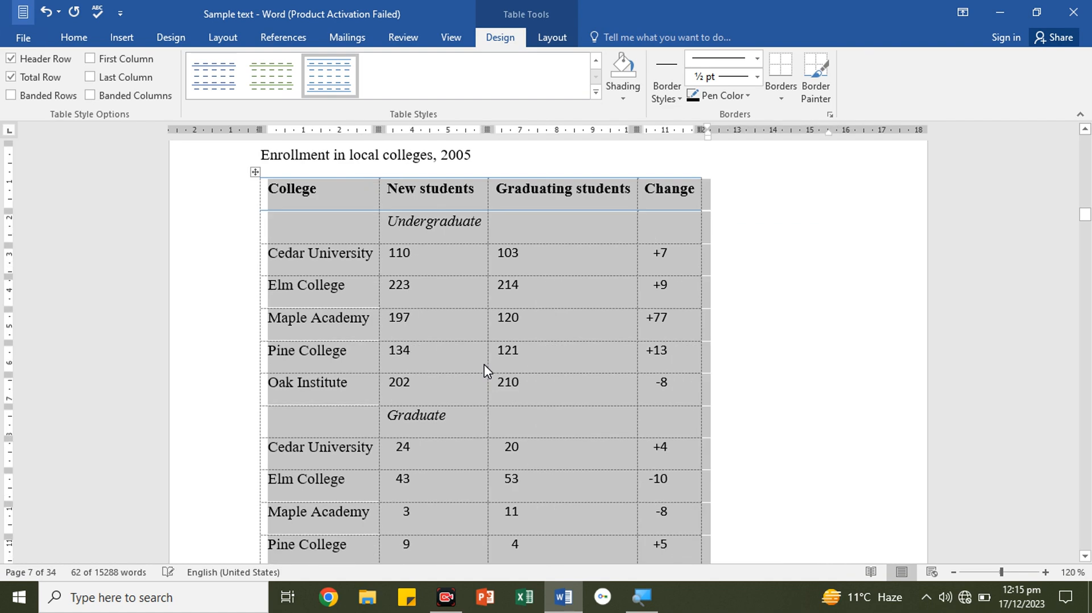
left_click(733, 266)
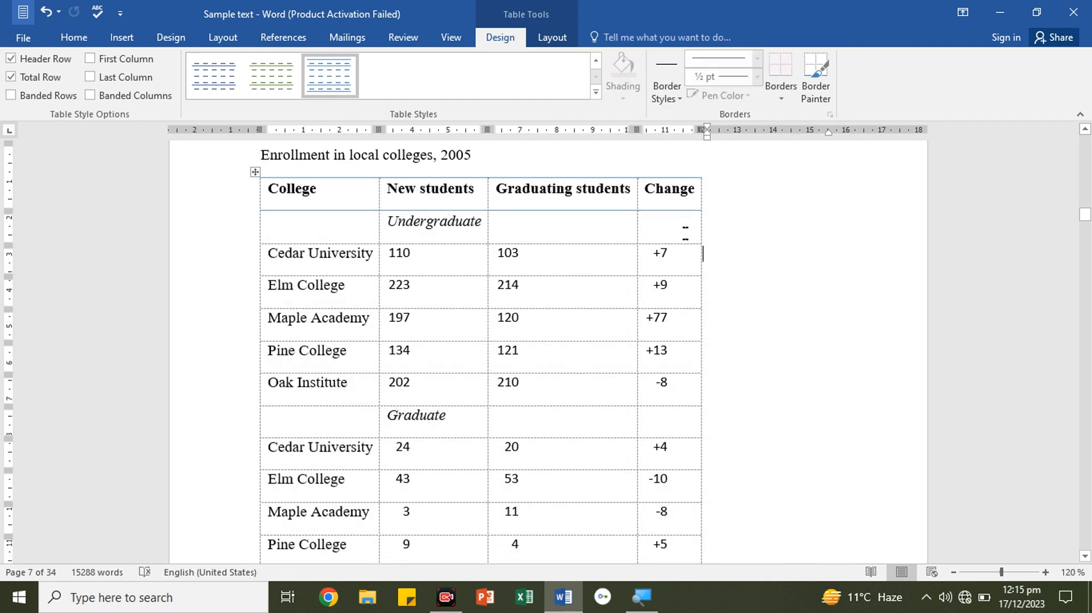
Select the whole enrollment table again and fit it to the page width with AutoFit to Window
scroll(704, 171, "down", 4)
scroll(221, 287, "up", 5)
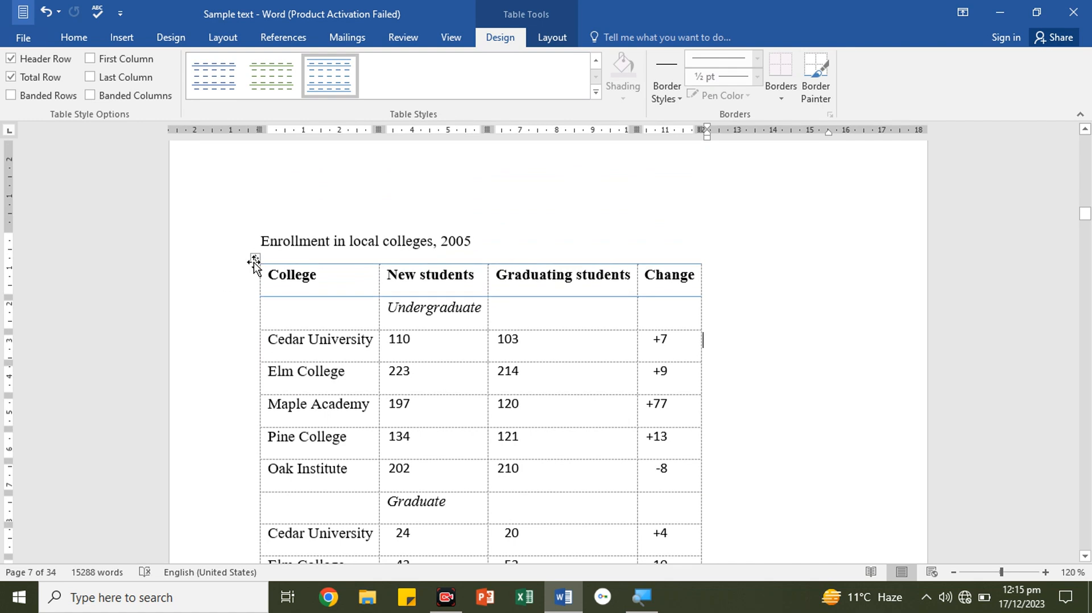
left_click(254, 260)
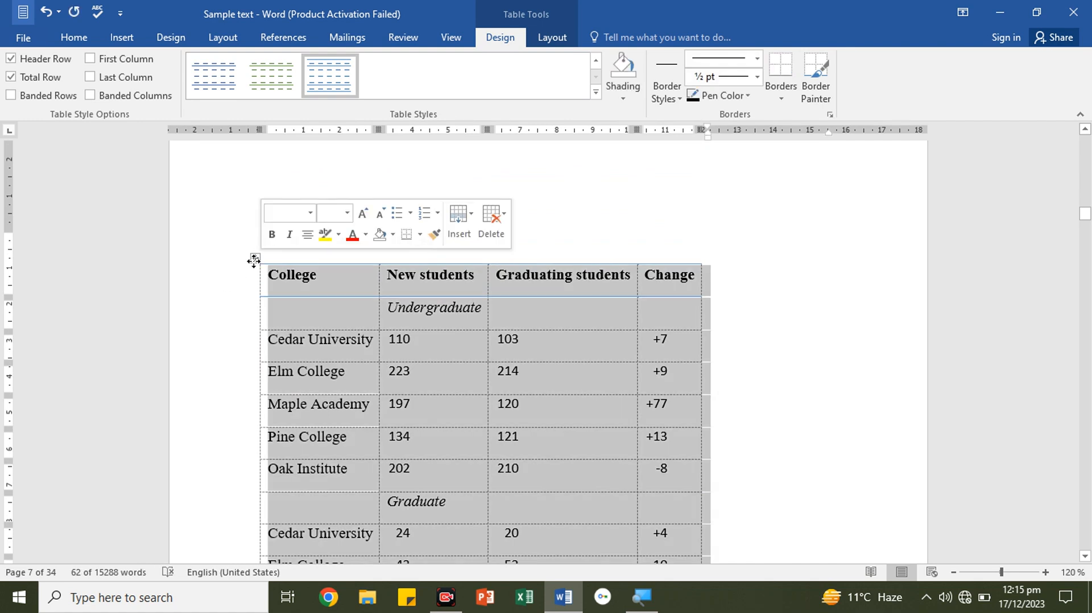
right_click(254, 261)
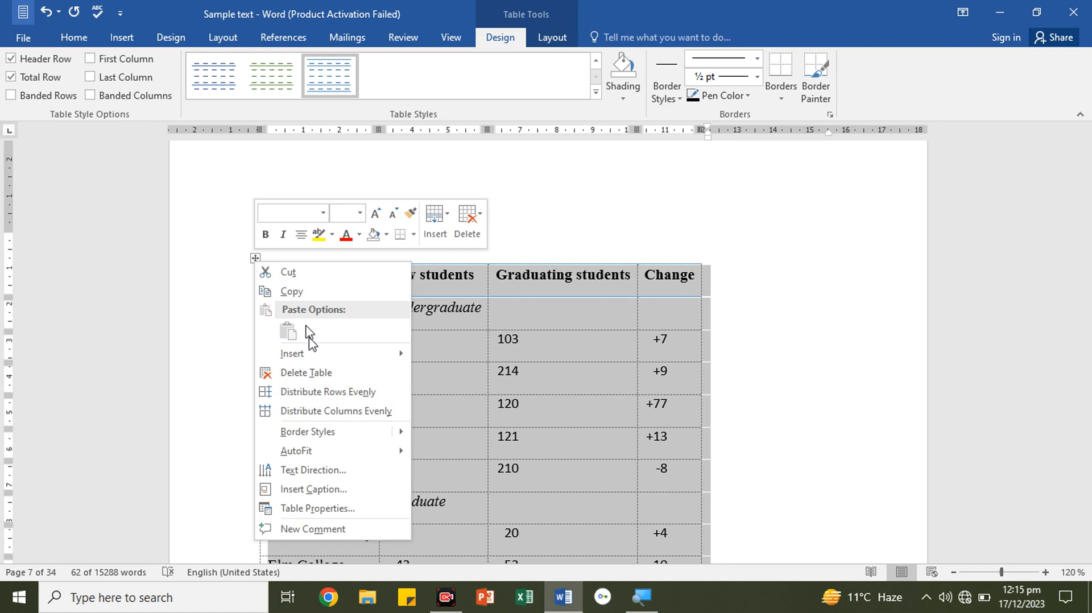
mouse_move(324, 452)
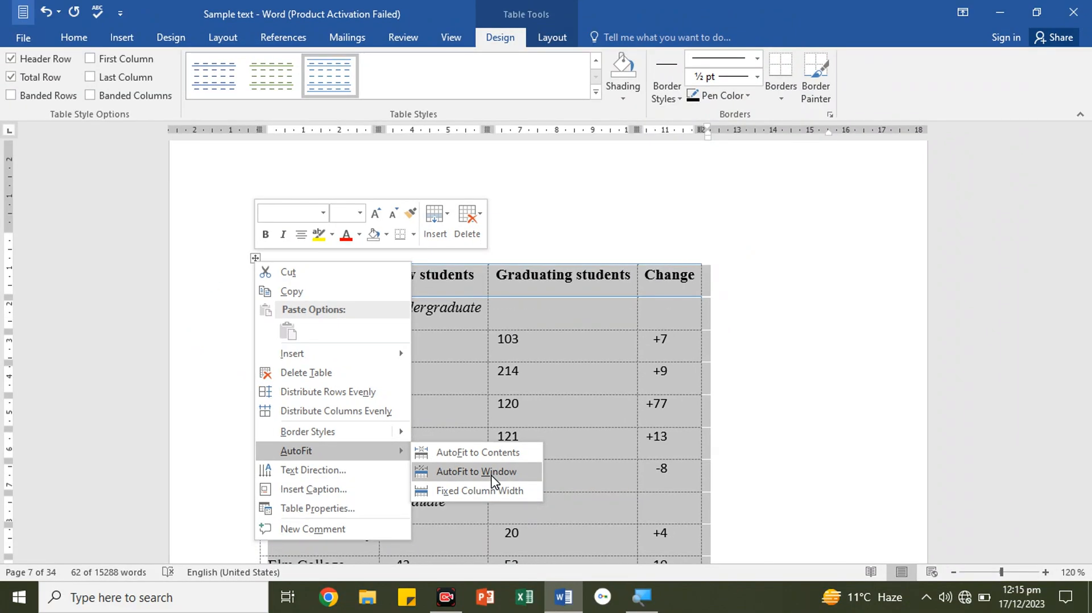
left_click(493, 481)
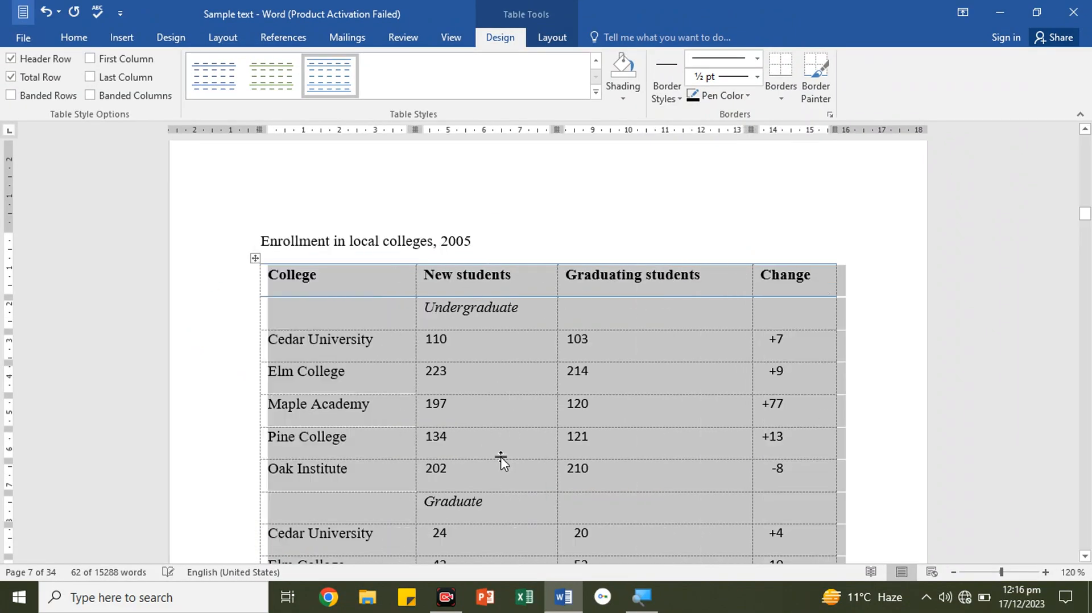
Apply the Fixed Column Width AutoFit option to the selected enrollment table
scroll(751, 373, "down", 6)
scroll(751, 373, "up", 5)
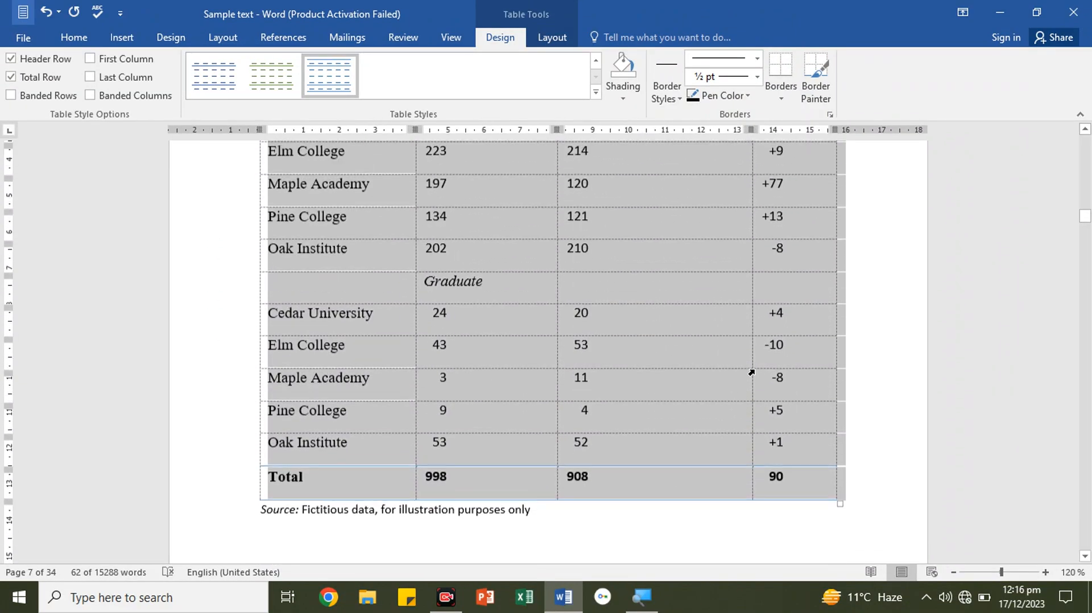
scroll(751, 372, "up", 1)
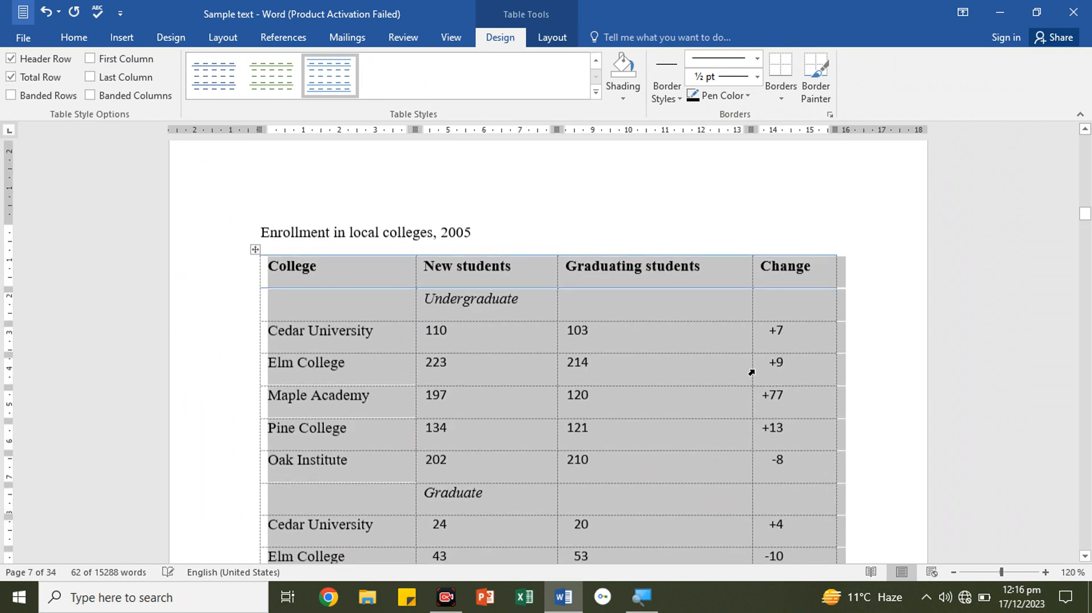
right_click(255, 256)
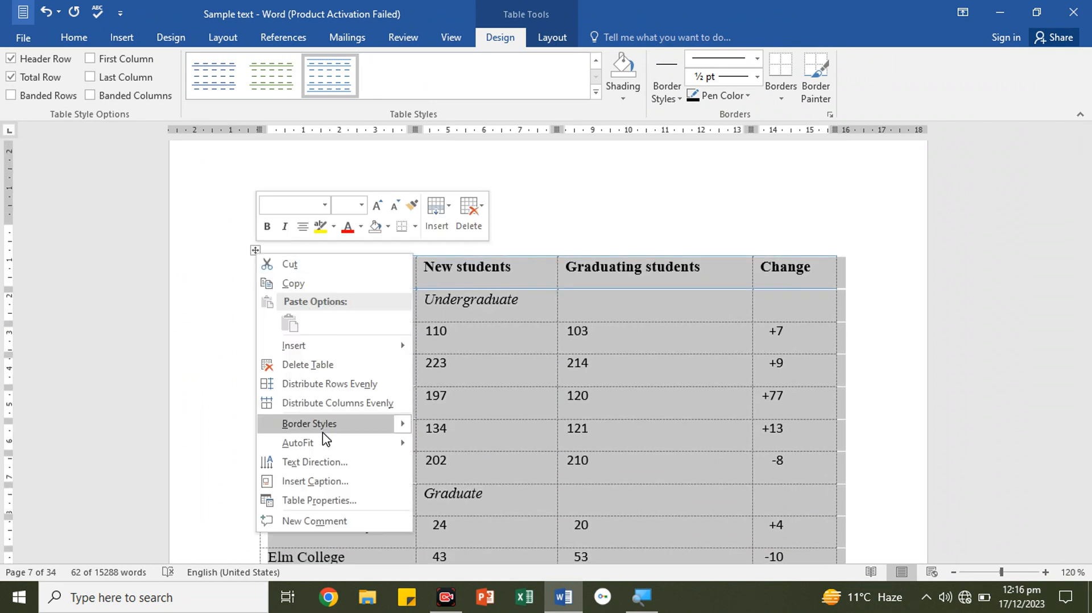
mouse_move(323, 442)
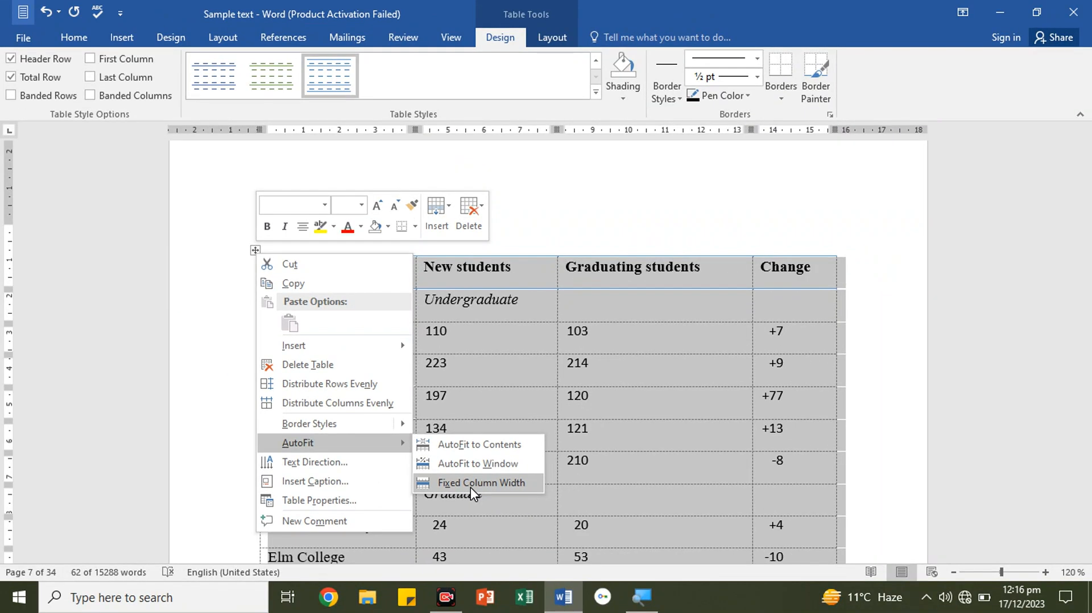
left_click(455, 481)
Look over the enrollment table's rows and examine the AutoFit choices among the table layout's cell size commands
scroll(593, 398, "down", 3)
scroll(593, 398, "up", 5)
scroll(592, 397, "down", 5)
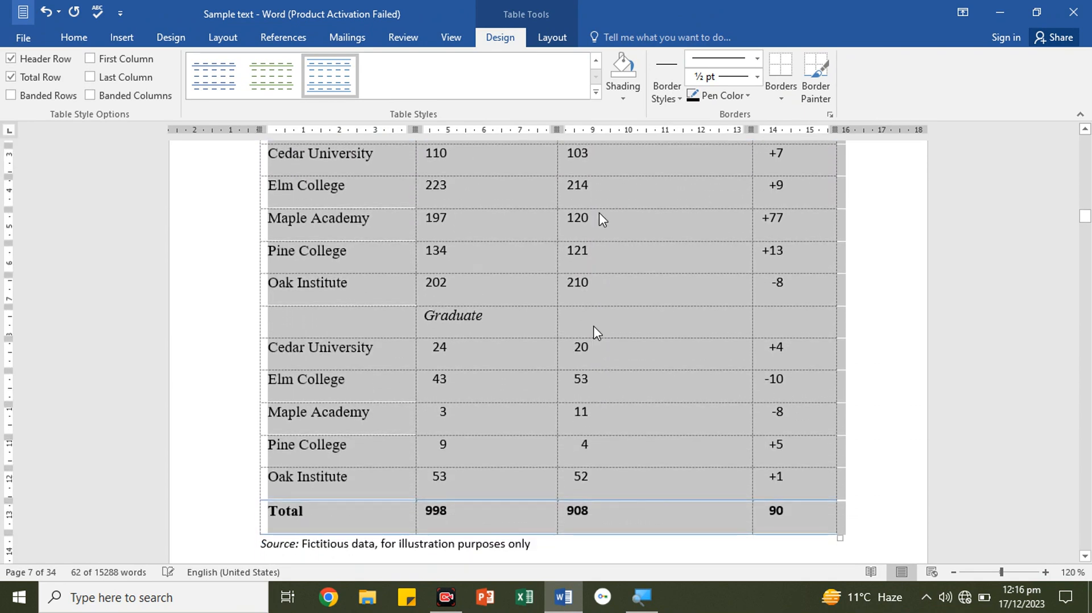
left_click(553, 36)
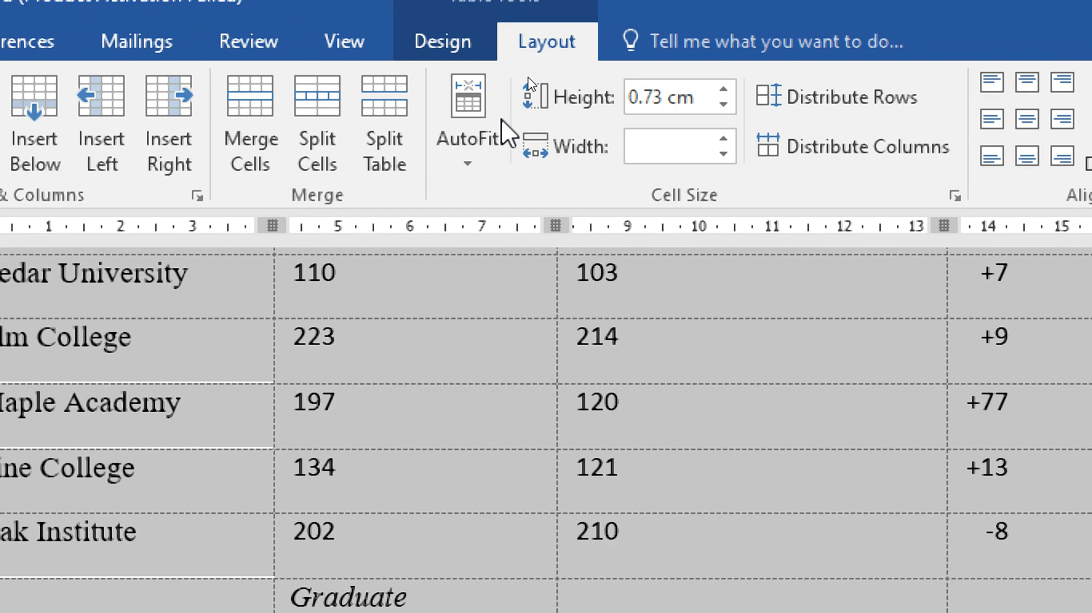
left_click(468, 164)
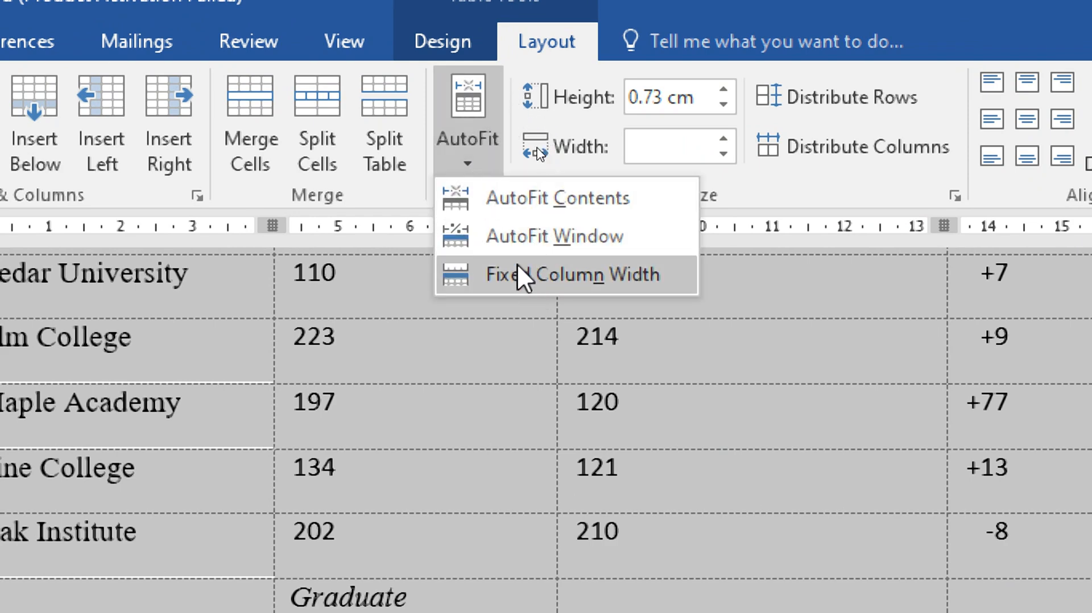
left_click(466, 159)
left_click(466, 156)
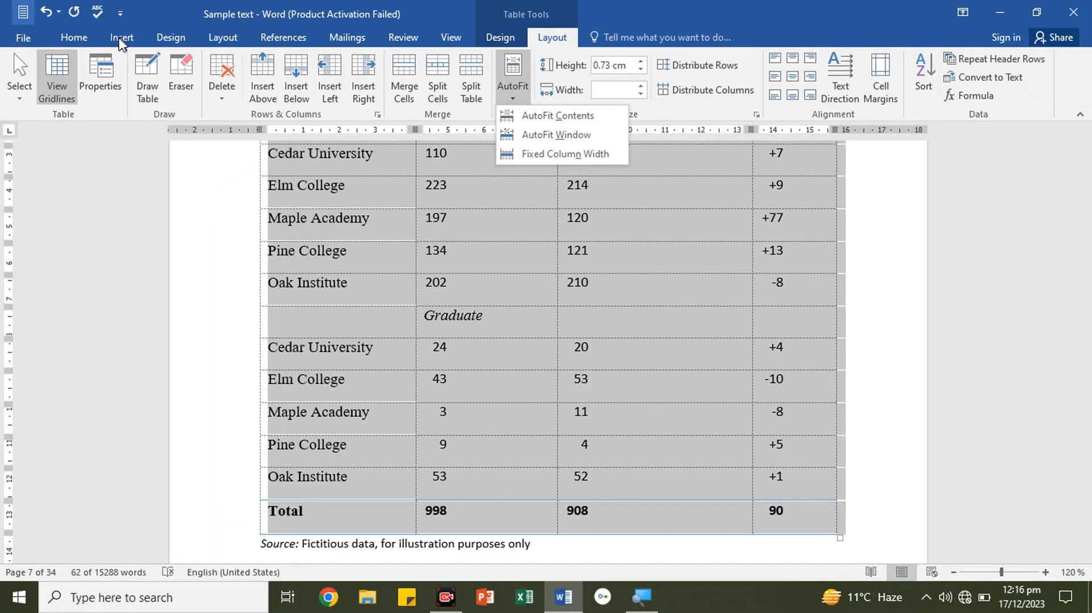
Examine the table insertion options and the built-in calendar designs among the Quick Tables
left_click(119, 42)
left_click(121, 38)
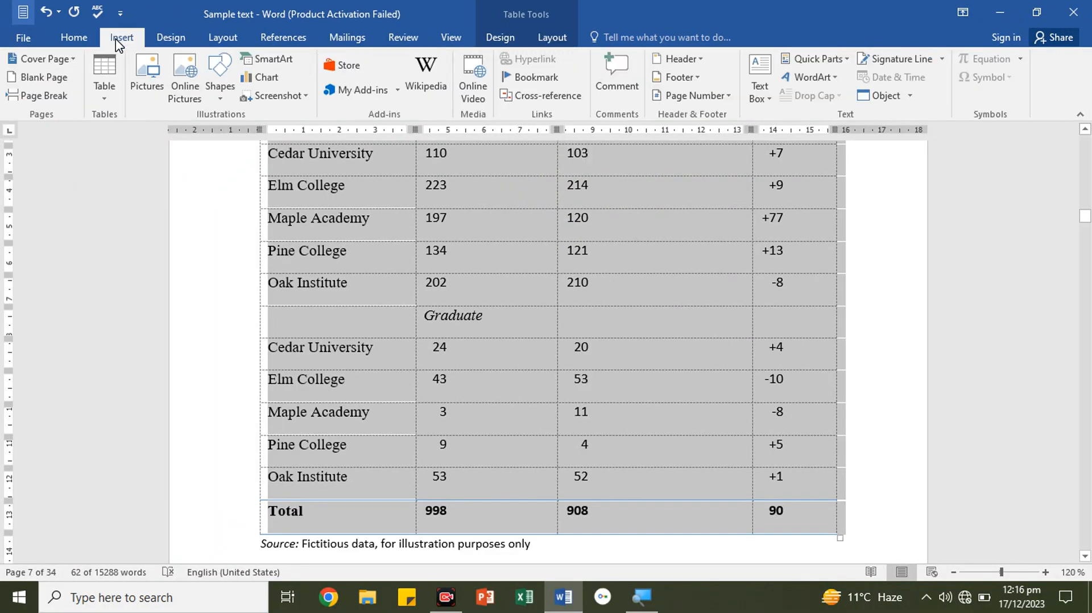
left_click(106, 97)
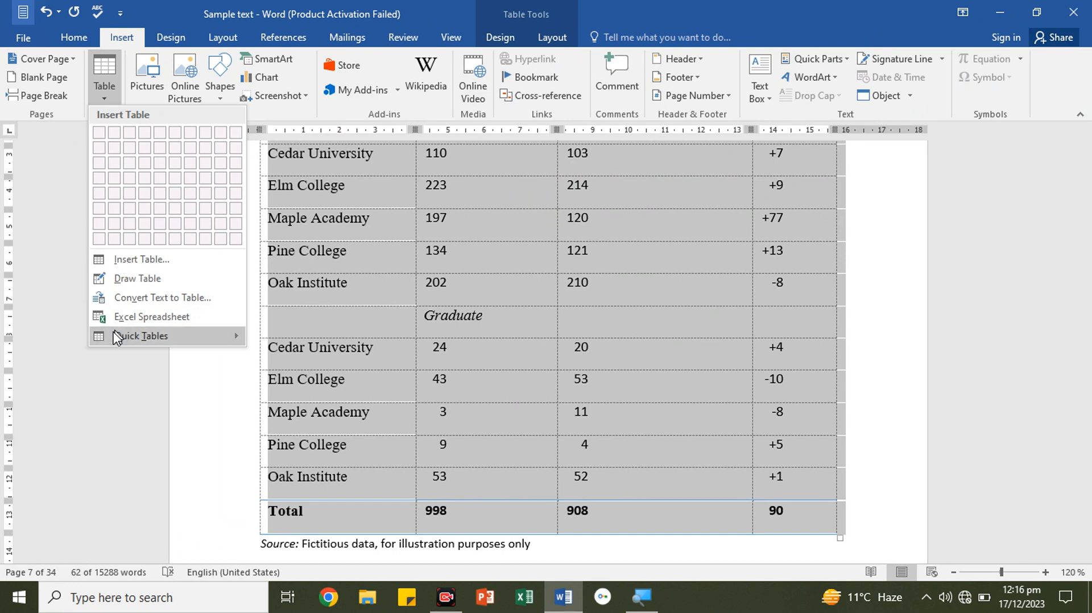
mouse_move(185, 338)
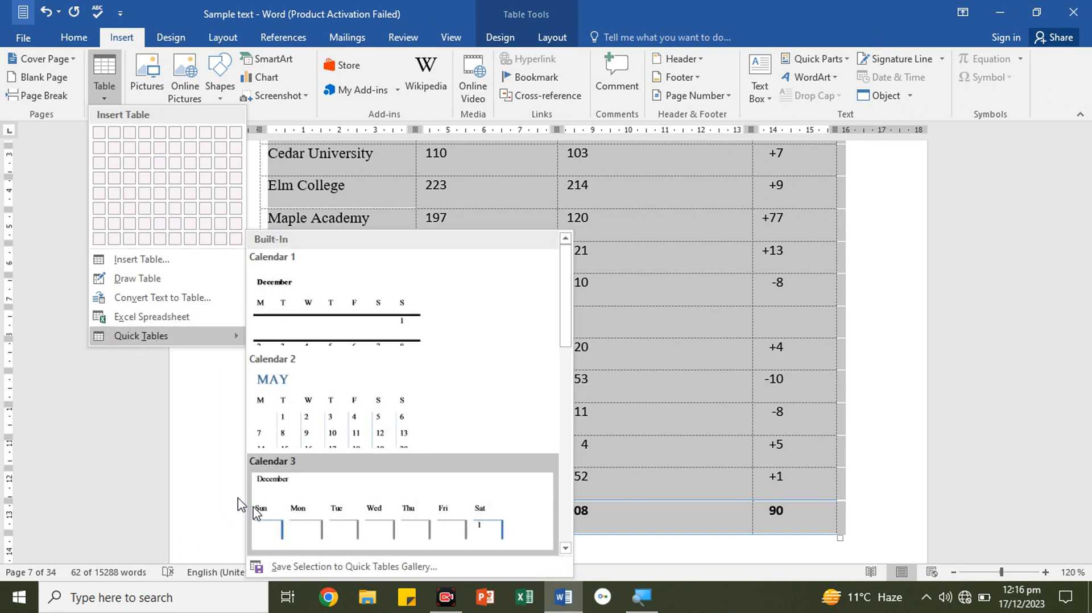